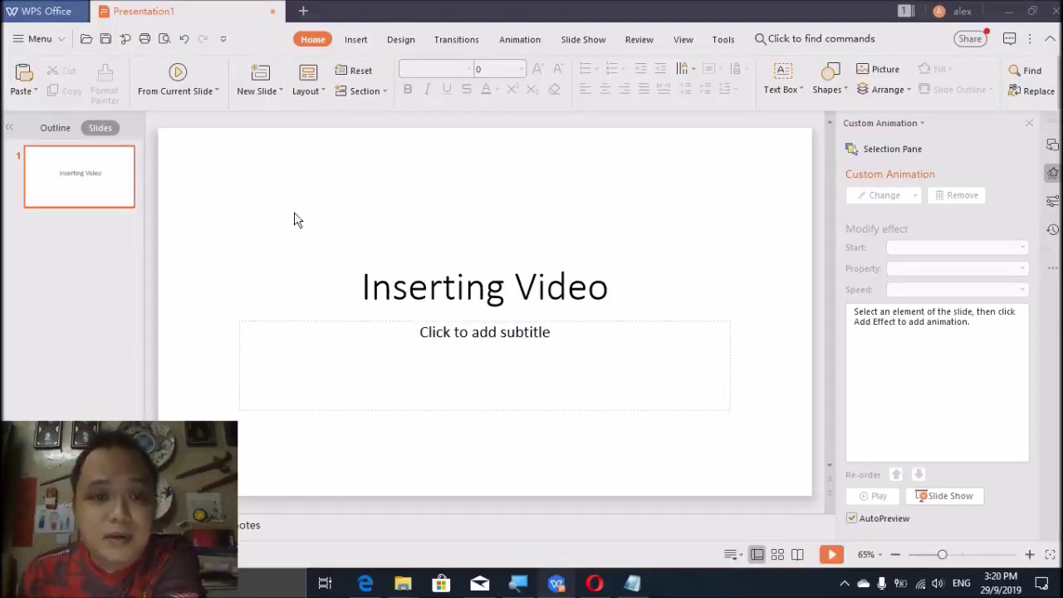
# Open the Insert Movie dialog from the Insert tab's Movie command
pyautogui.click(355, 41)
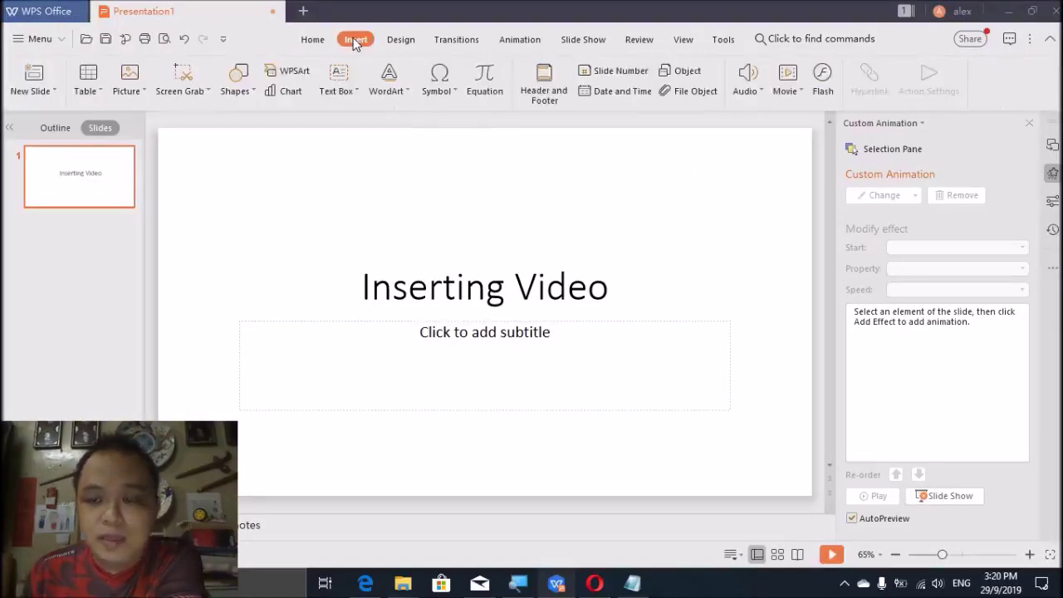
pyautogui.click(786, 75)
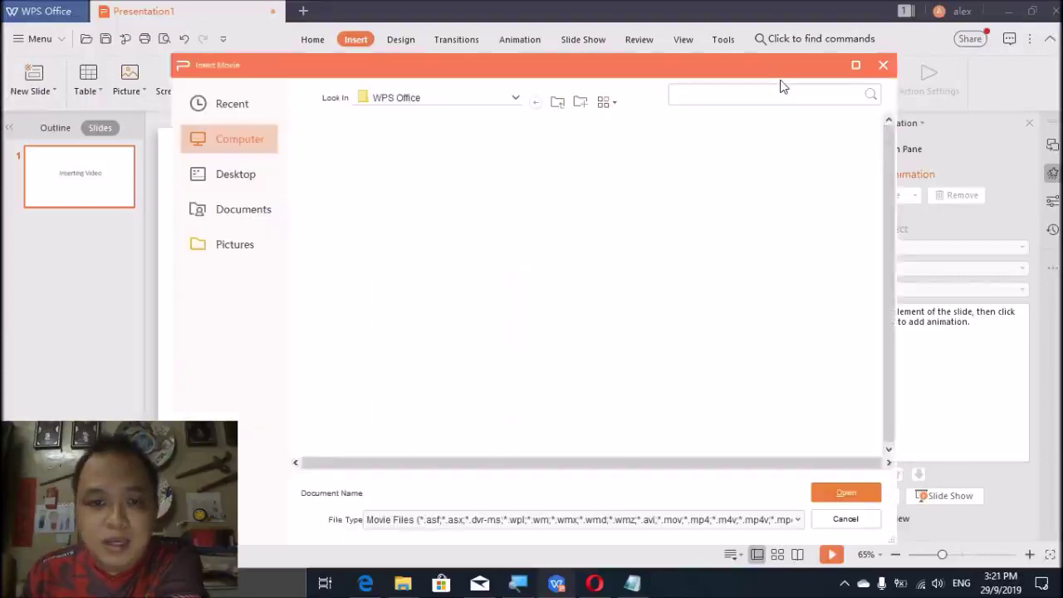
# Insert the BIAR BEKIKIS BULU BETIS video from the Desktop, keeping the Movie Files filter
pyautogui.click(250, 174)
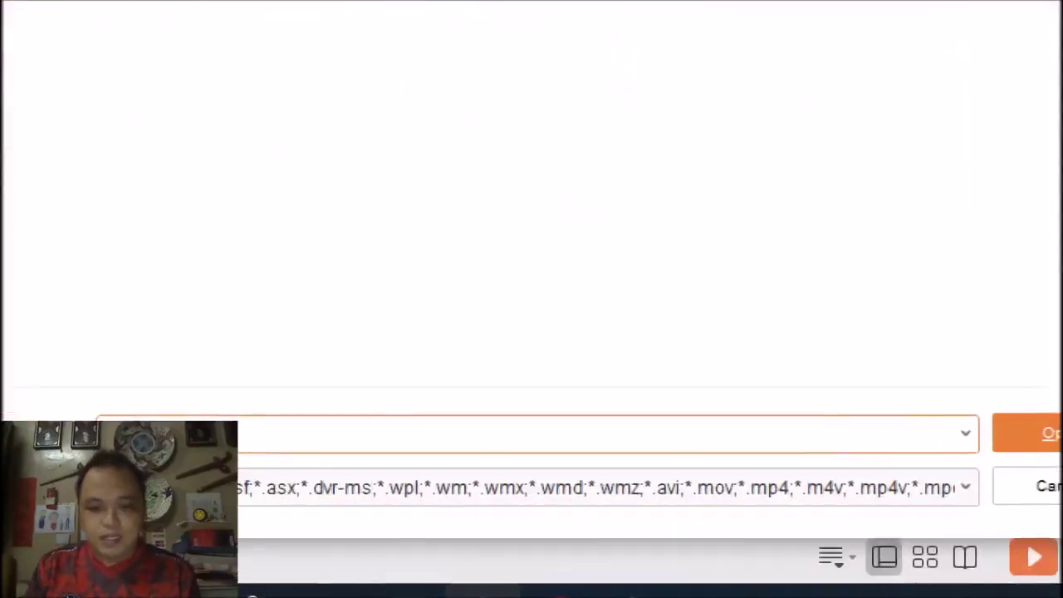
pyautogui.click(283, 491)
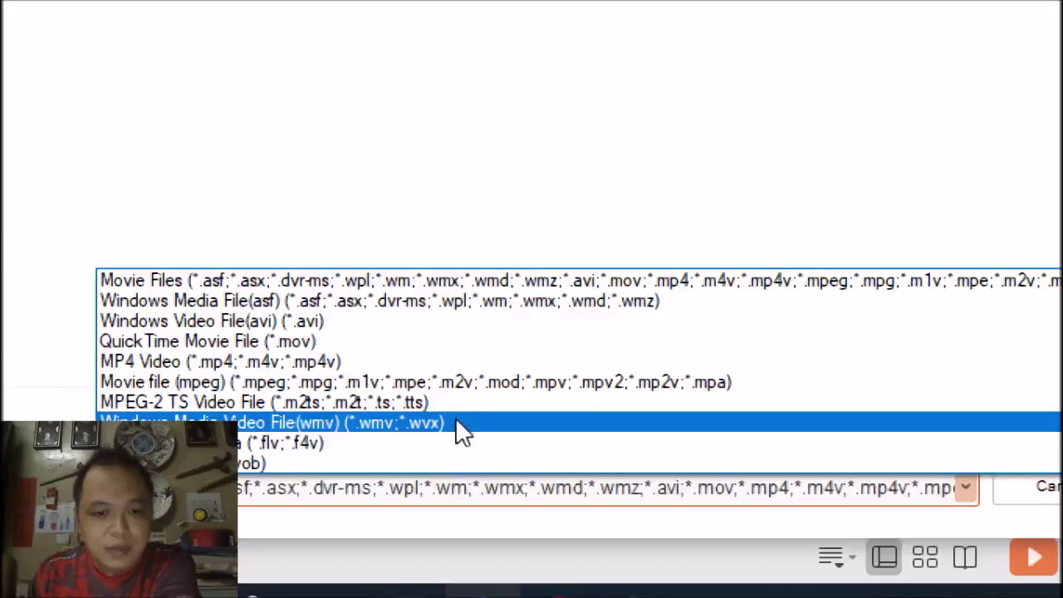
pyautogui.click(413, 280)
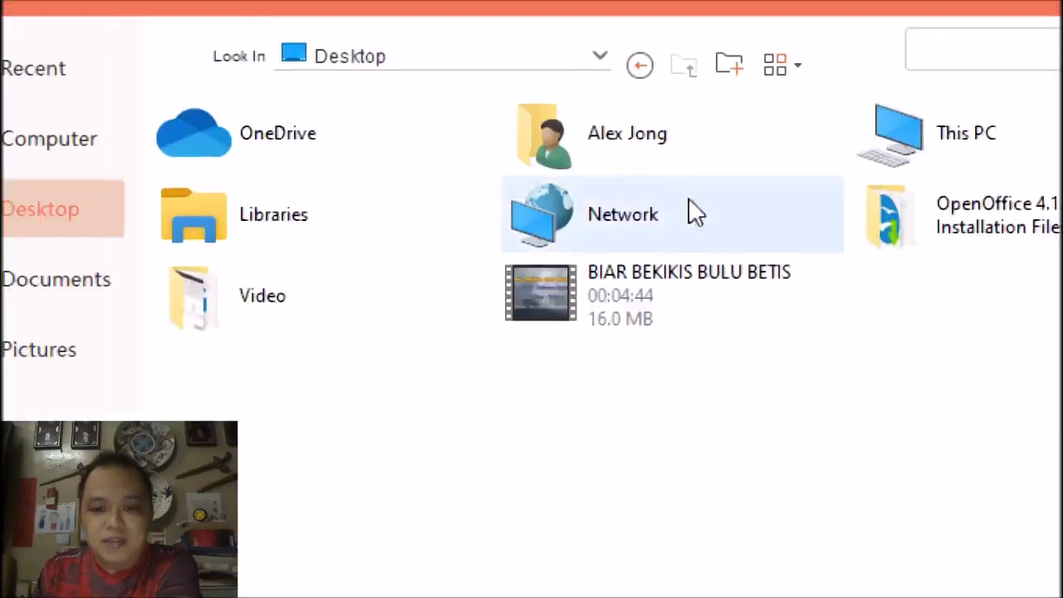
pyautogui.doubleClick(472, 56)
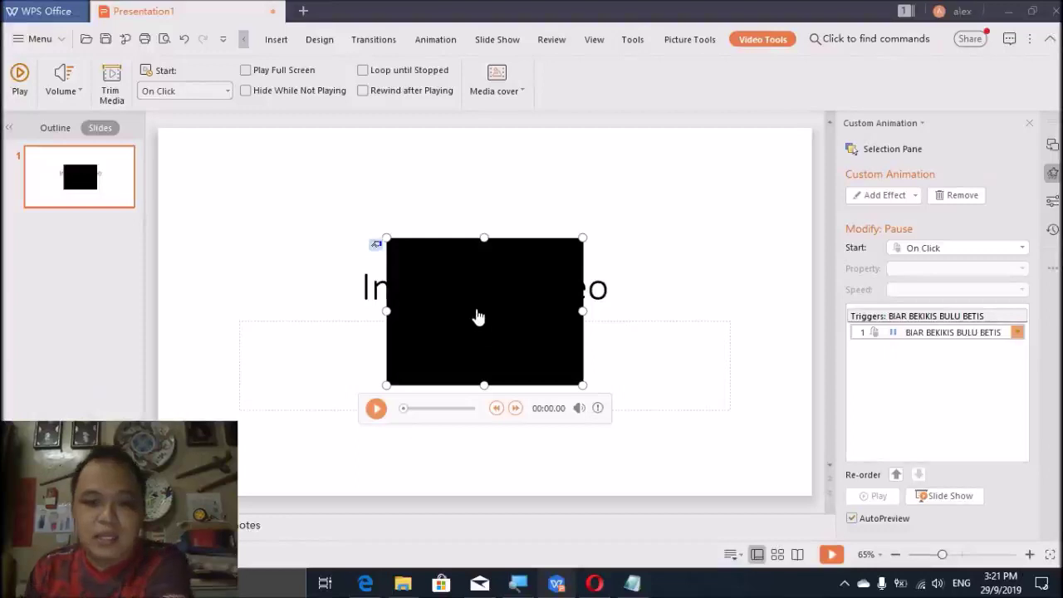
# Move the video to the slide's top right and enlarge it across most of the slide width
pyautogui.moveTo(523, 483); pyautogui.dragTo(724, 299)
pyautogui.moveTo(577, 222); pyautogui.dragTo(663, 210)
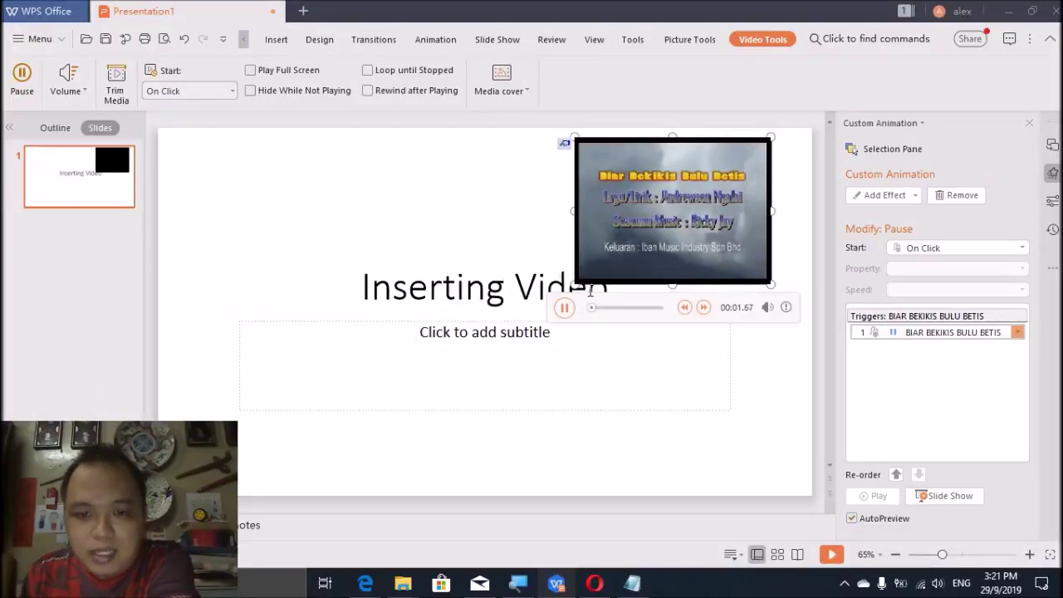
pyautogui.moveTo(575, 286); pyautogui.dragTo(254, 367)
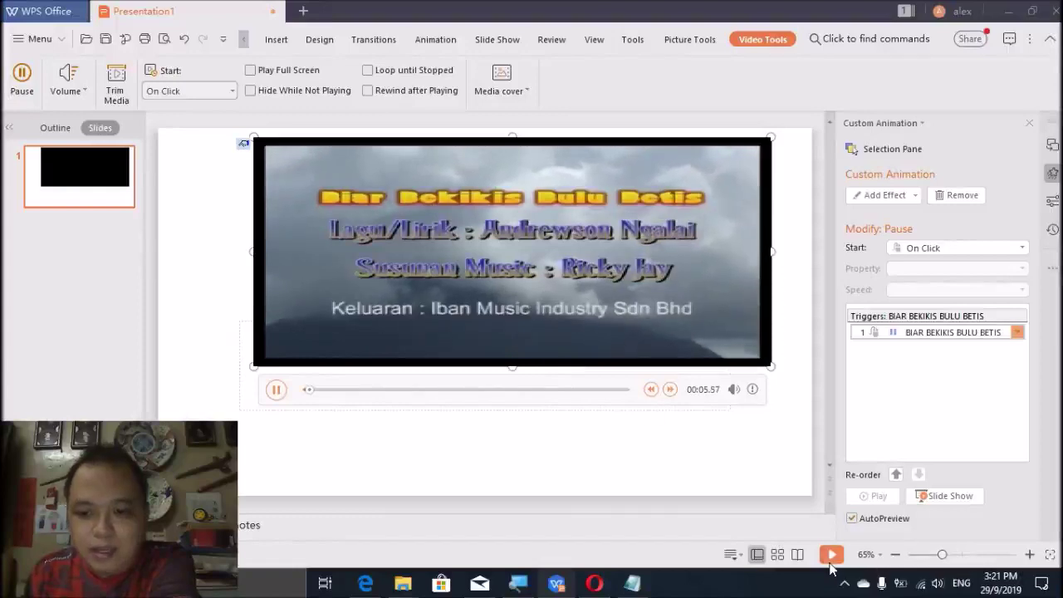
pyautogui.click(831, 555)
# Play the video in the slide show preview, then exit back to editing
pyautogui.moveTo(617, 272)
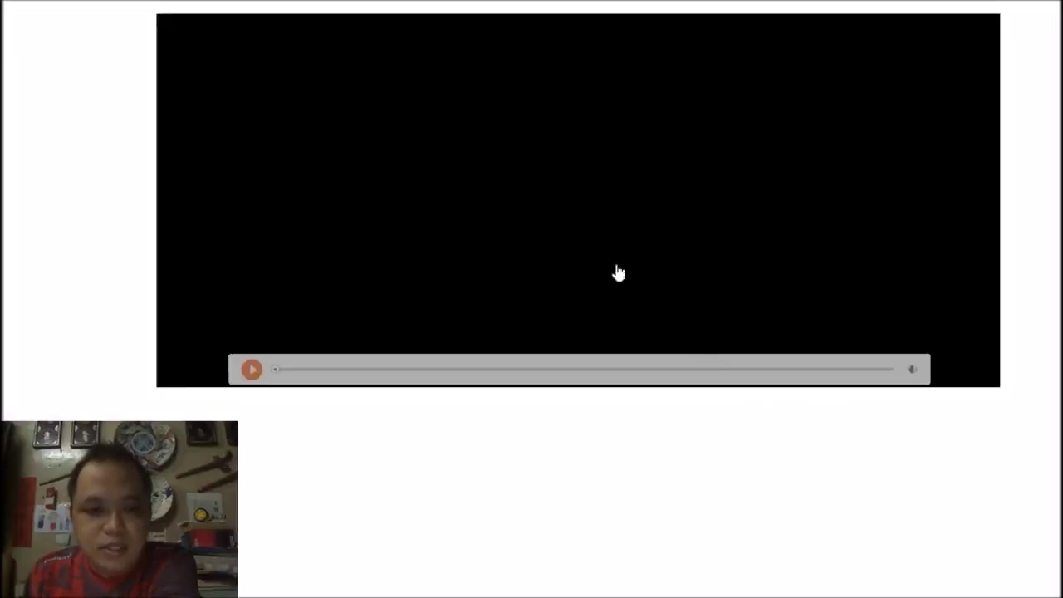
pyautogui.click(251, 371)
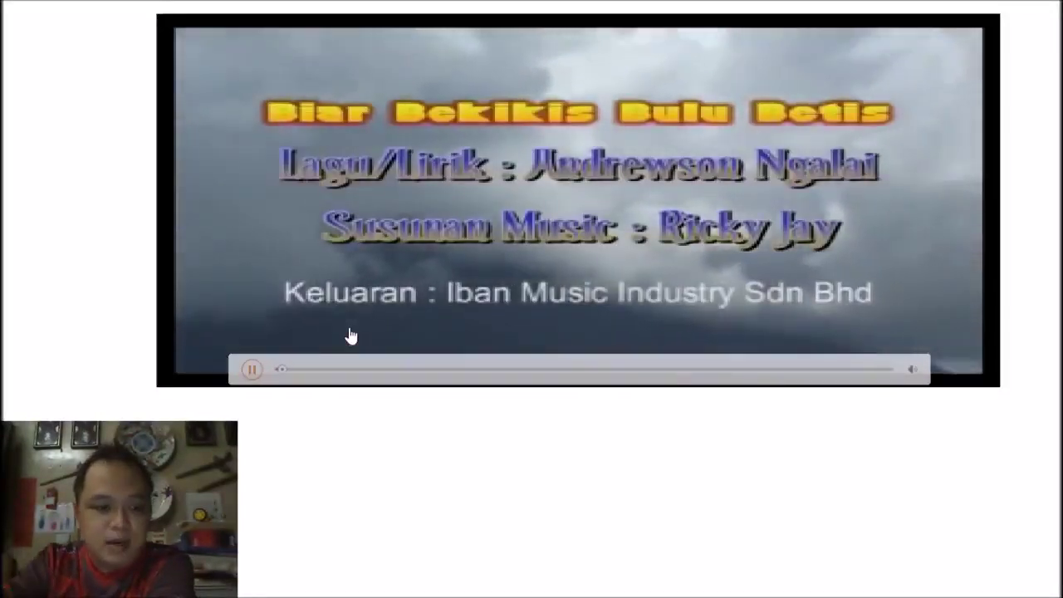
pyautogui.press('Escape')
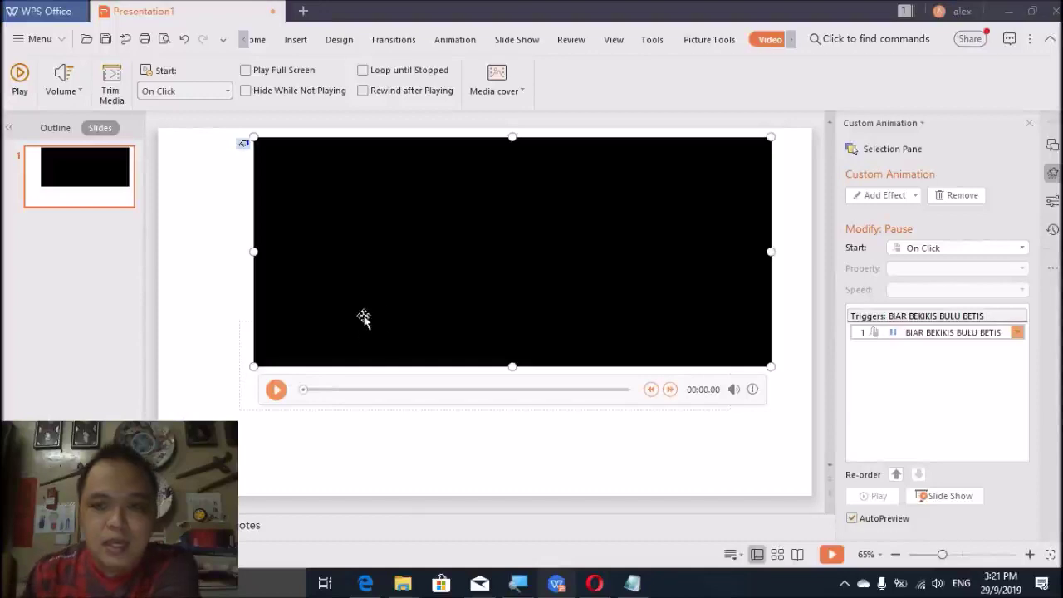
# Set the video's Start option to Automatically and enable Play Full Screen
pyautogui.click(789, 40)
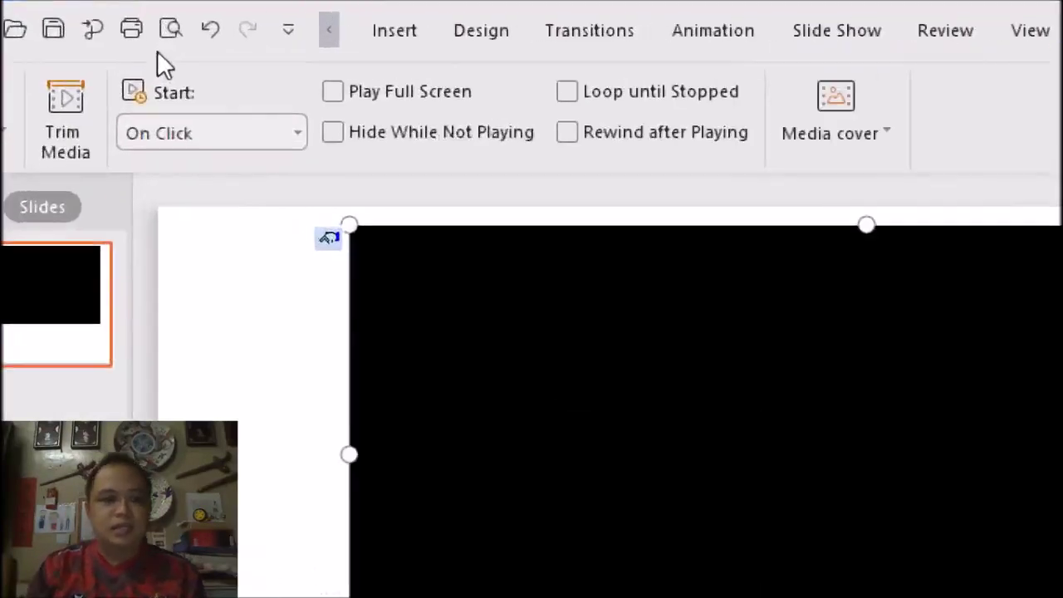
pyautogui.click(303, 133)
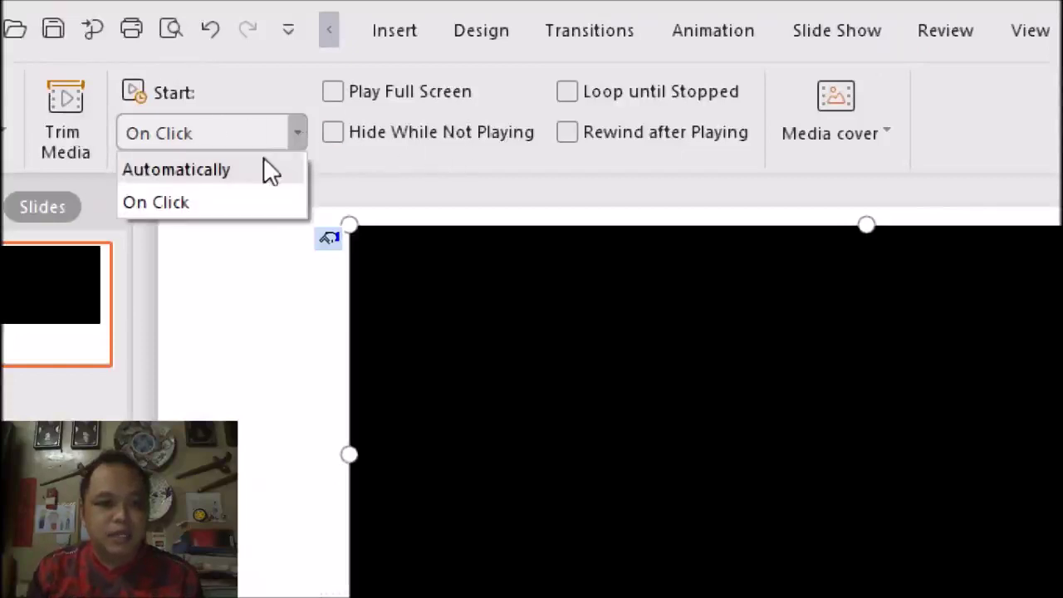
pyautogui.click(249, 170)
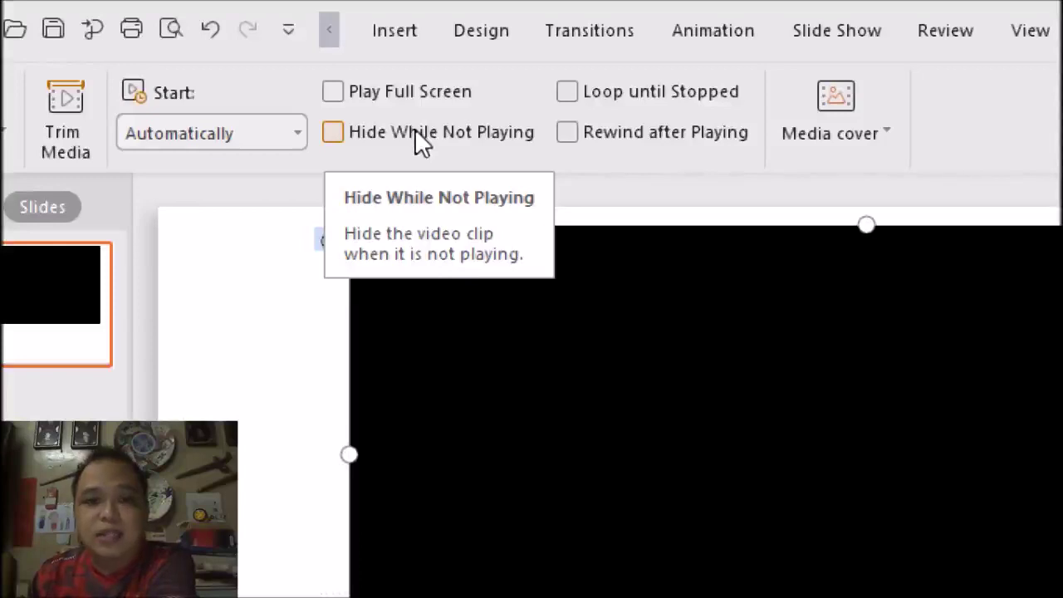
pyautogui.click(405, 86)
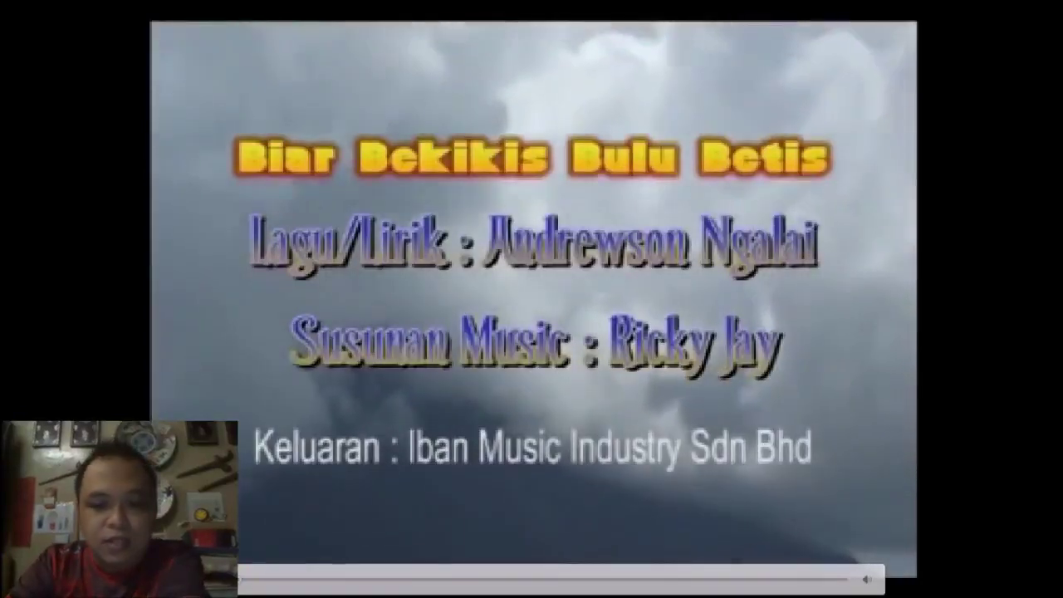
# Exit the full-screen video playback with Esc
pyautogui.press('Escape')
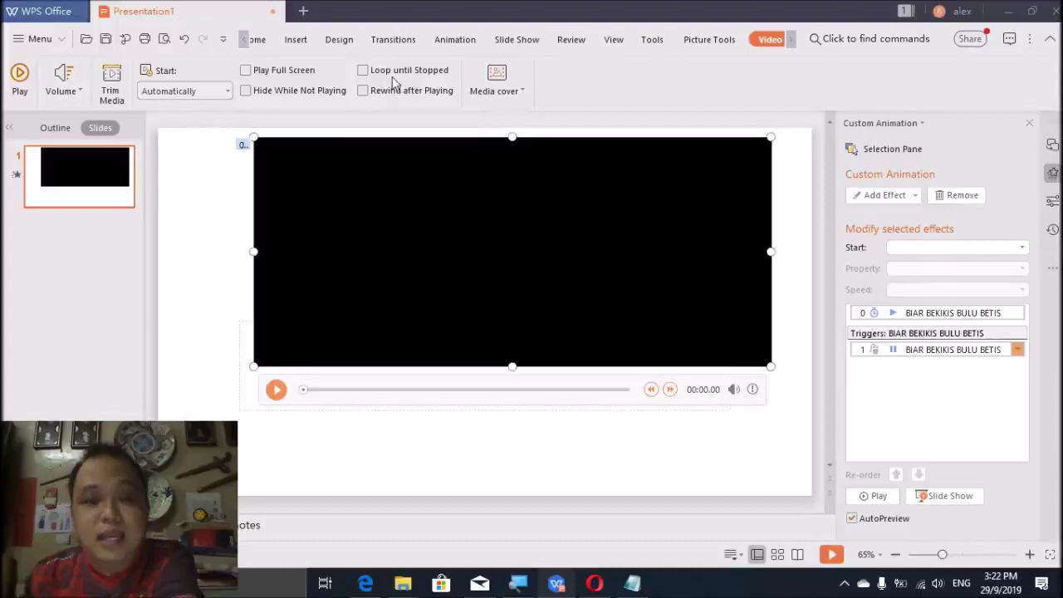
pyautogui.click(569, 185)
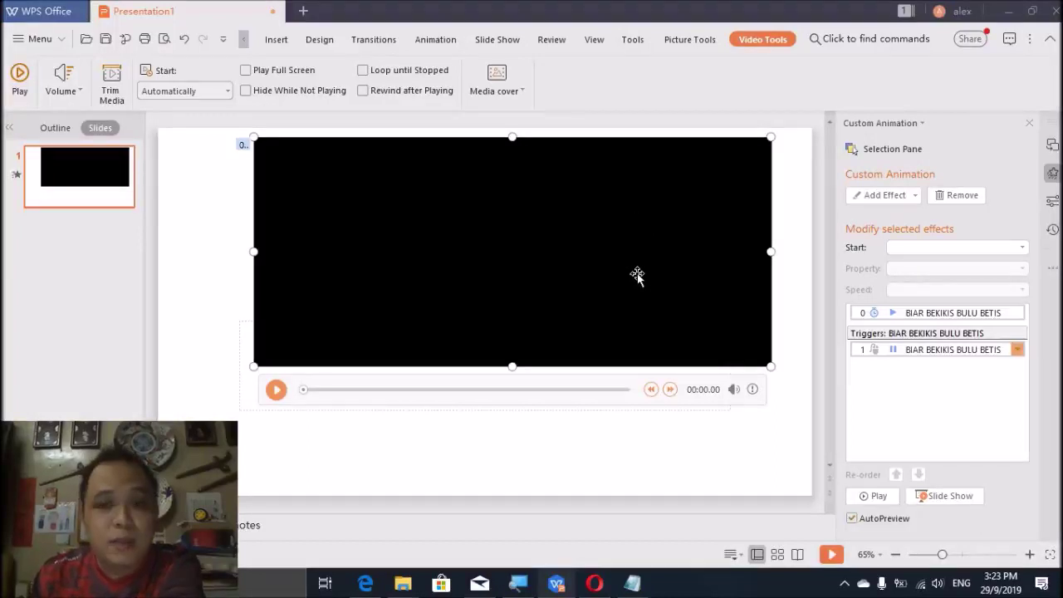
pyautogui.rightClick(708, 246)
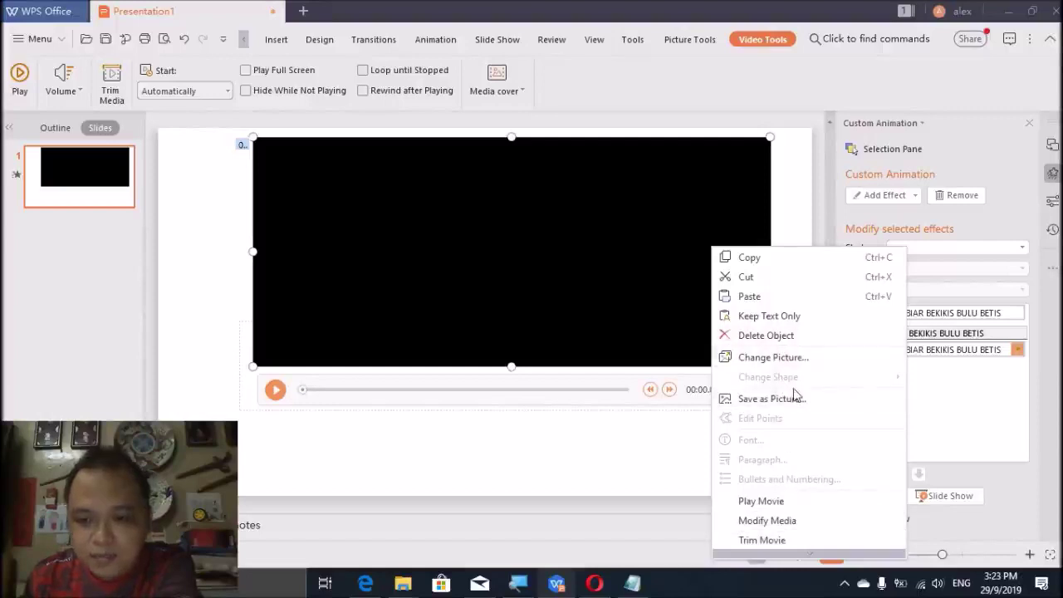
pyautogui.click(756, 200)
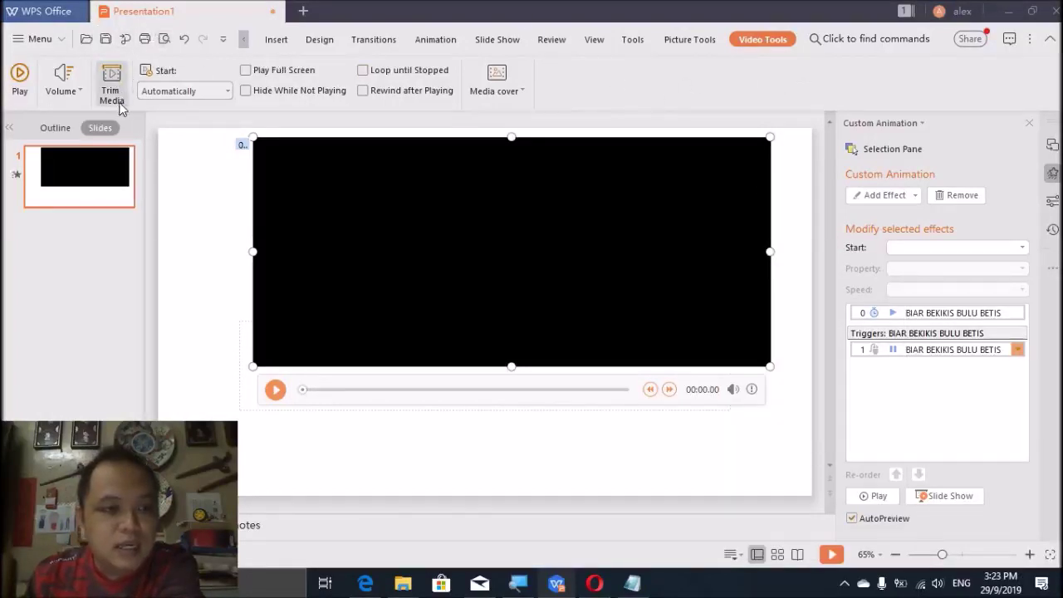
pyautogui.click(113, 80)
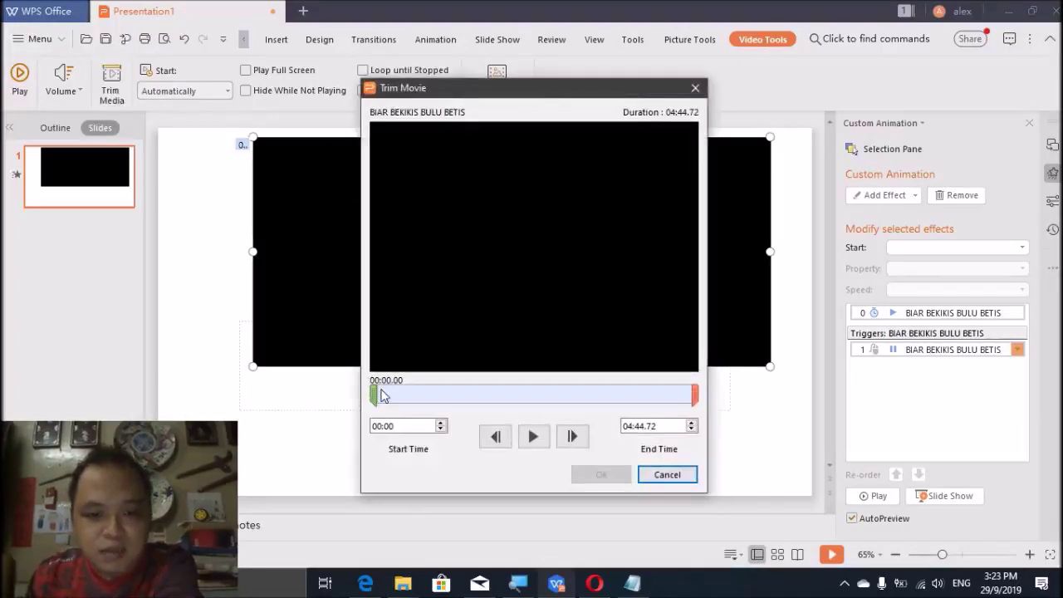
# Trim the video to run from 02:29.07 to 03:00.86, a 00:31.79 clip
pyautogui.moveTo(374, 394); pyautogui.dragTo(540, 394)
pyautogui.click(674, 398)
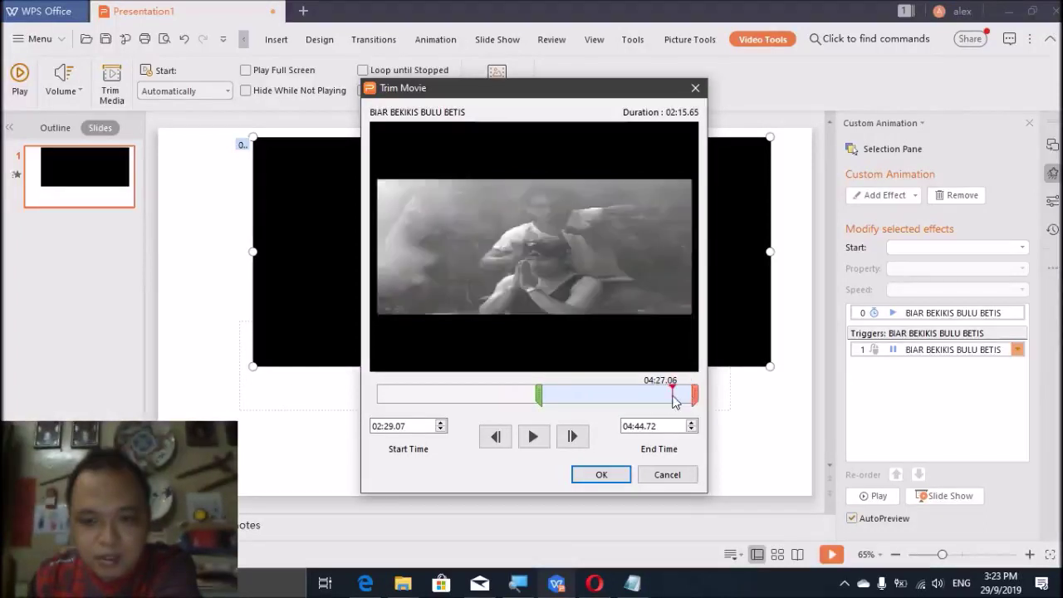
pyautogui.moveTo(693, 393); pyautogui.dragTo(580, 395)
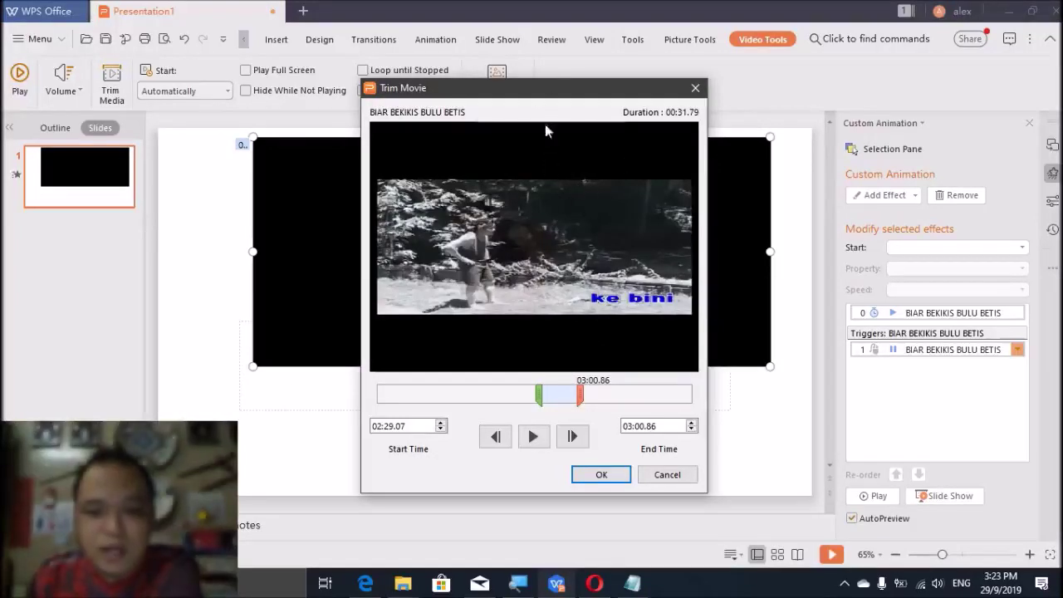
pyautogui.click(602, 476)
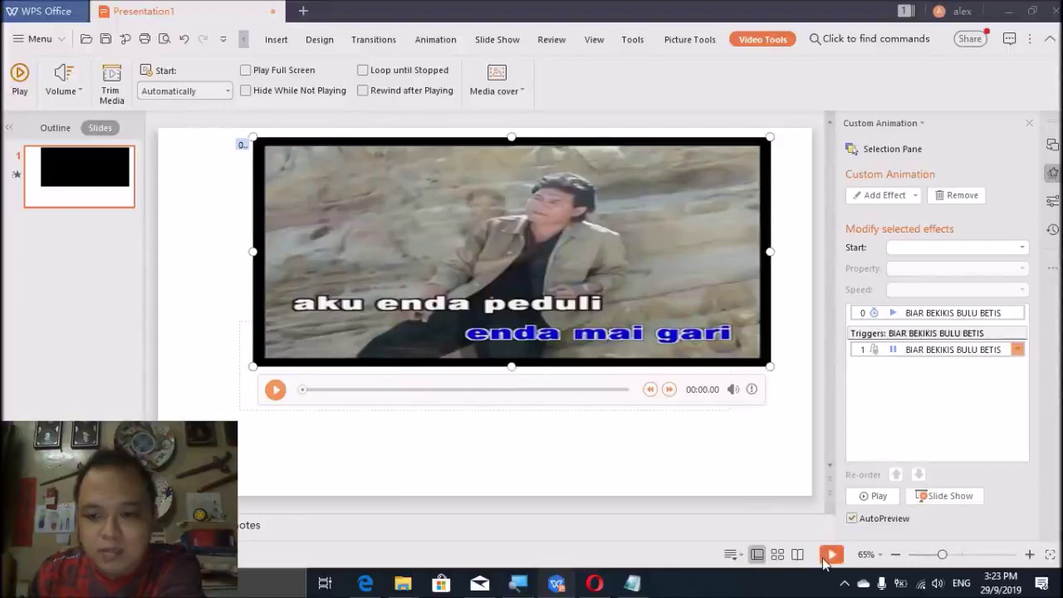
pyautogui.click(825, 561)
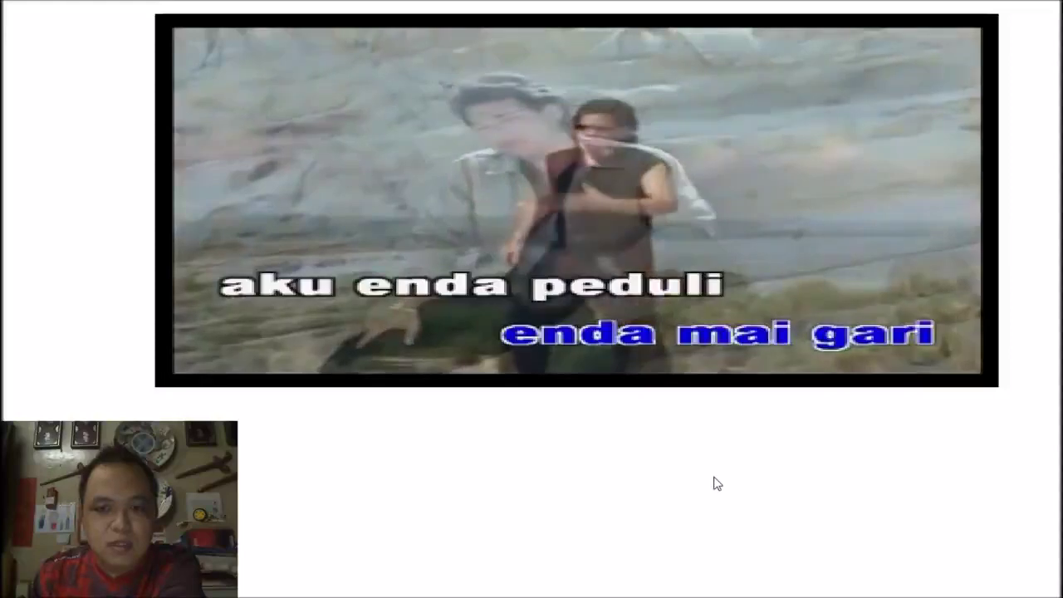
pyautogui.moveTo(499, 264)
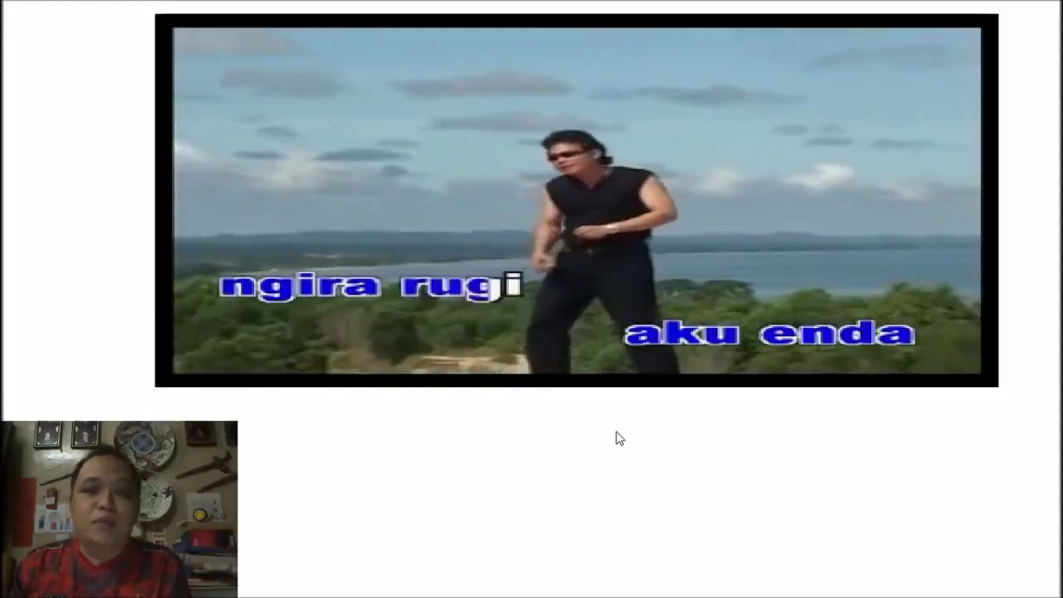
pyautogui.press('Escape')
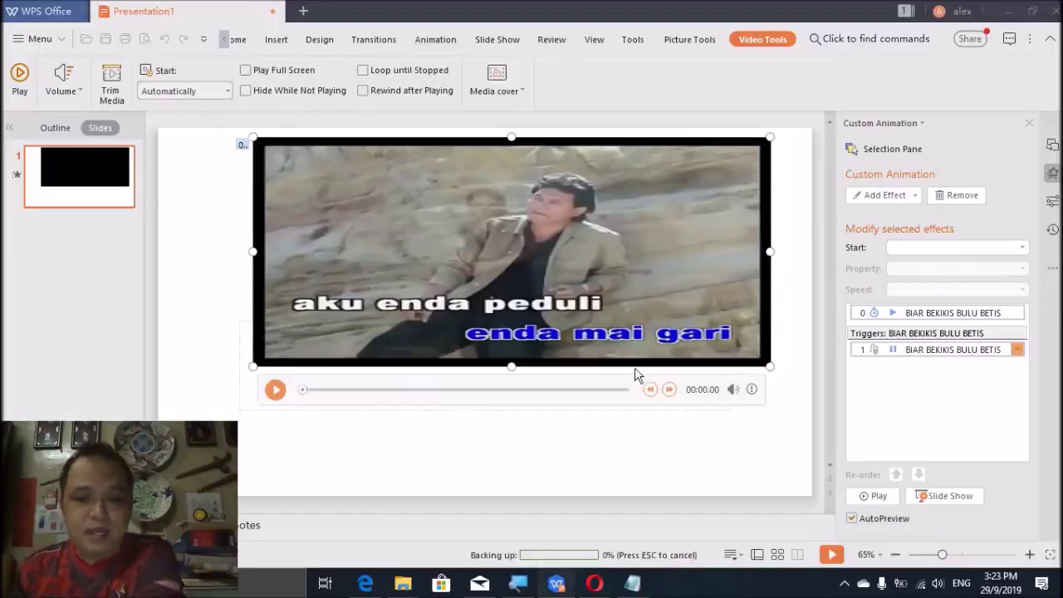
# Stretch the video by its corner and edge handles to fill the slide at 19.23 × 33.65 cm
pyautogui.moveTo(733, 389)
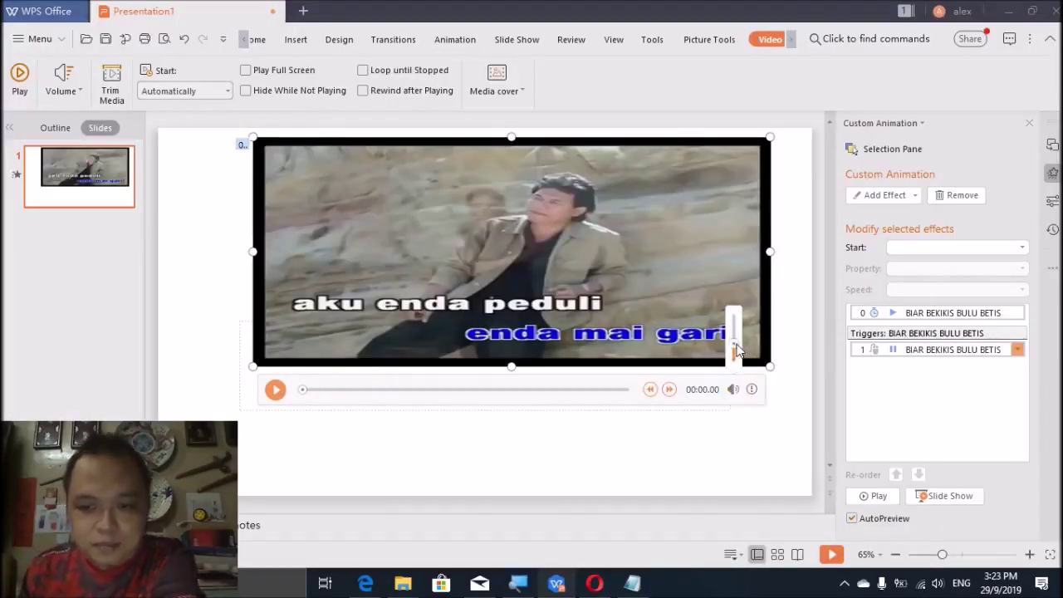
pyautogui.click(667, 451)
pyautogui.click(376, 229)
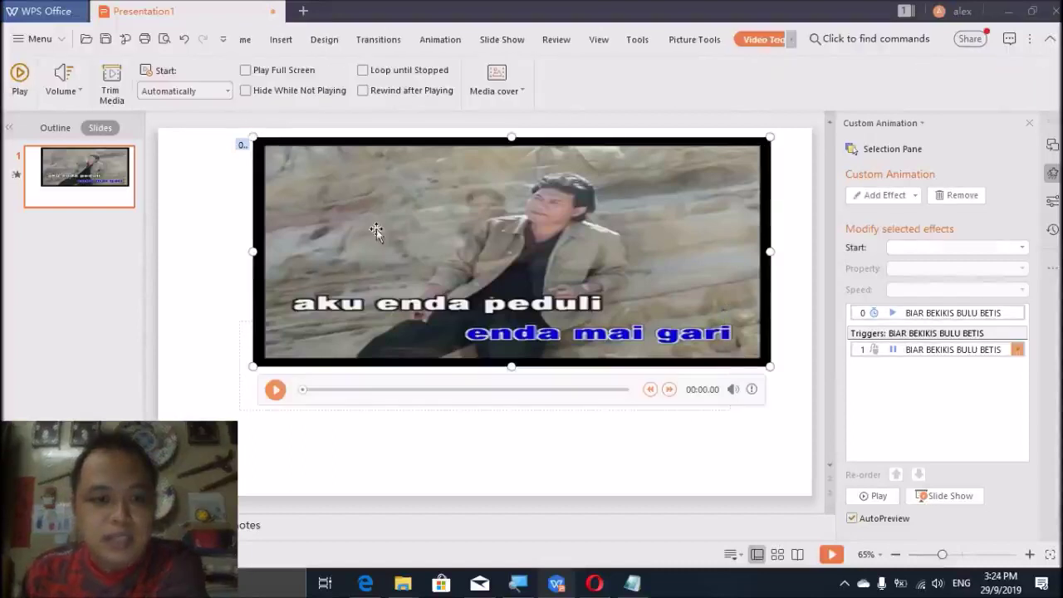
pyautogui.click(251, 366)
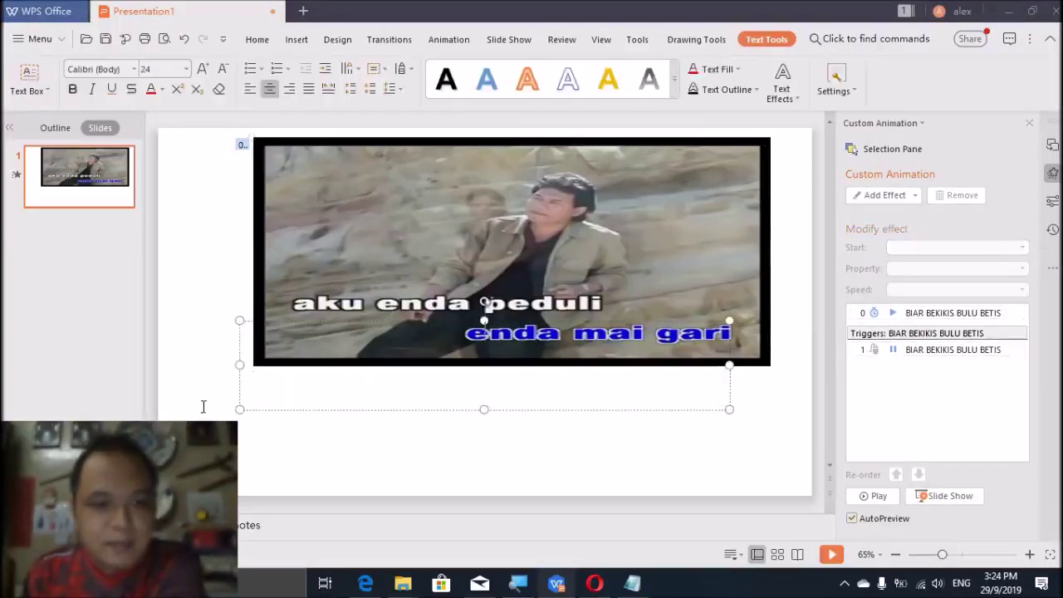
pyautogui.click(262, 313)
pyautogui.moveTo(258, 350); pyautogui.dragTo(159, 404)
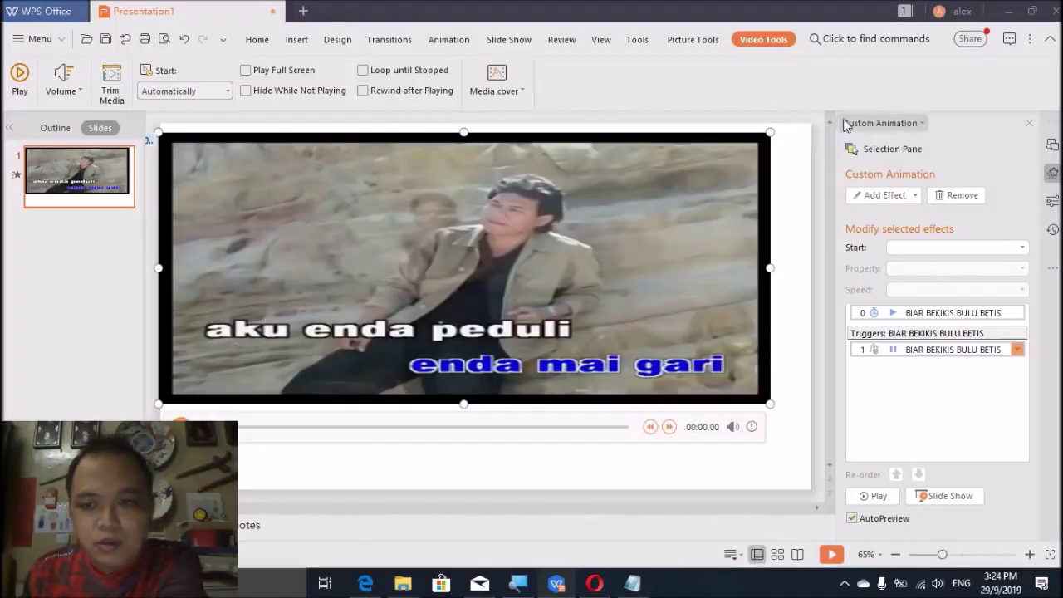
pyautogui.click(1029, 123)
pyautogui.moveTo(895, 133); pyautogui.dragTo(972, 366)
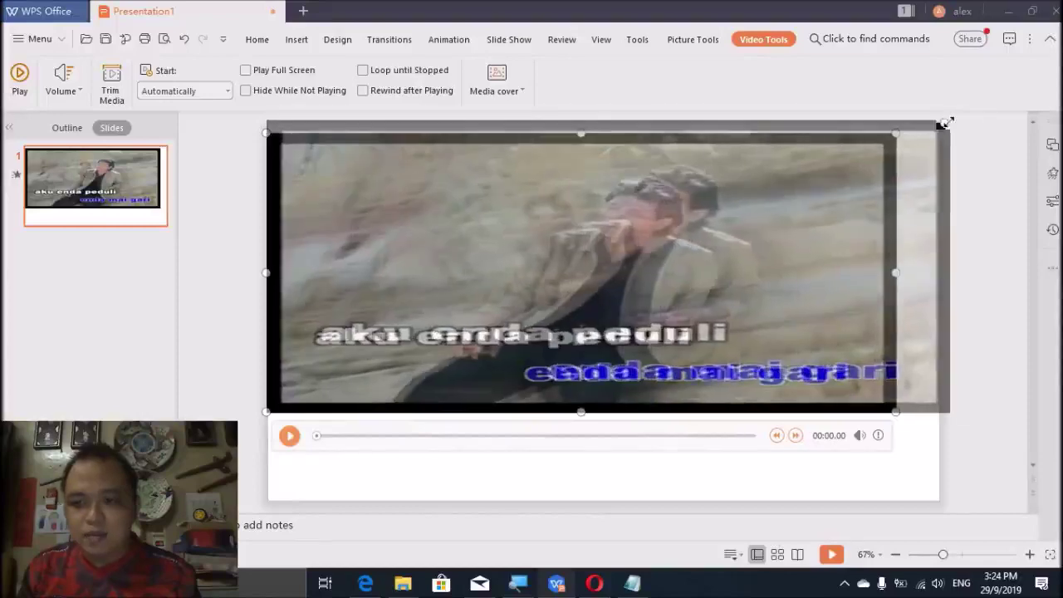
pyautogui.moveTo(604, 416); pyautogui.dragTo(609, 504)
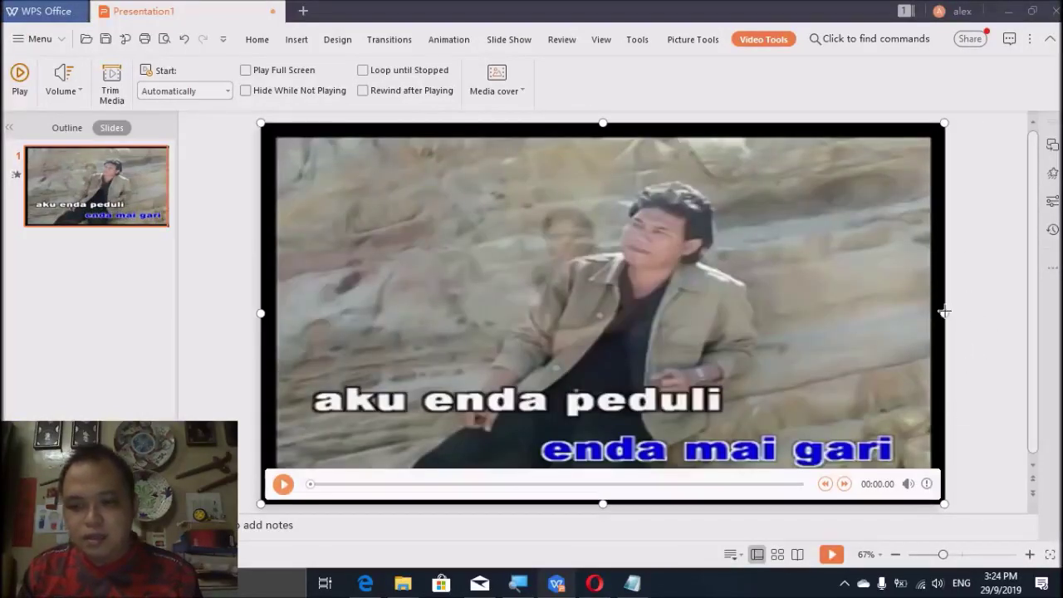
pyautogui.moveTo(945, 311); pyautogui.dragTo(935, 312)
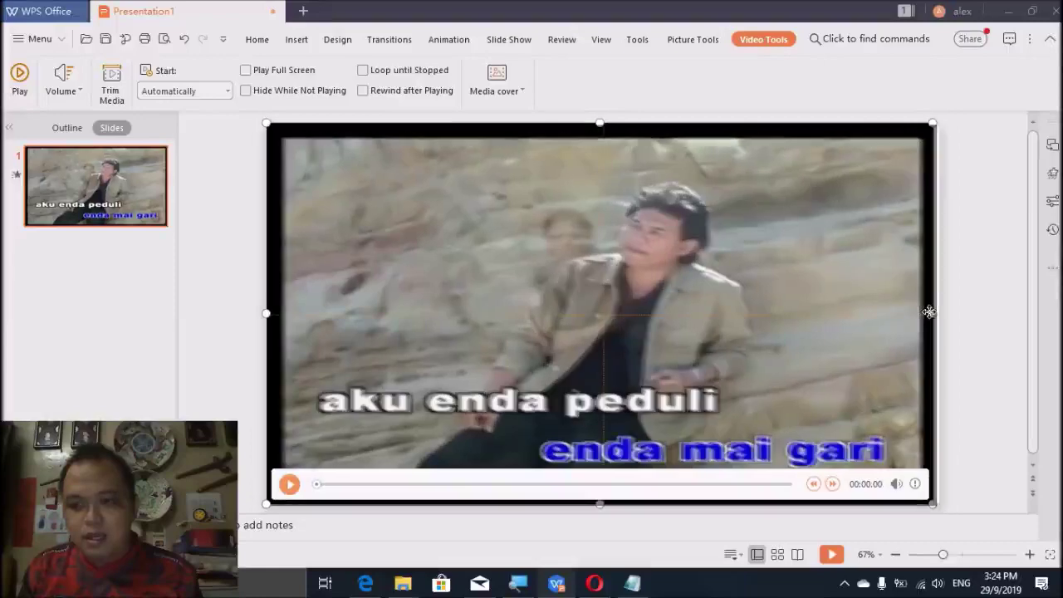
pyautogui.click(695, 41)
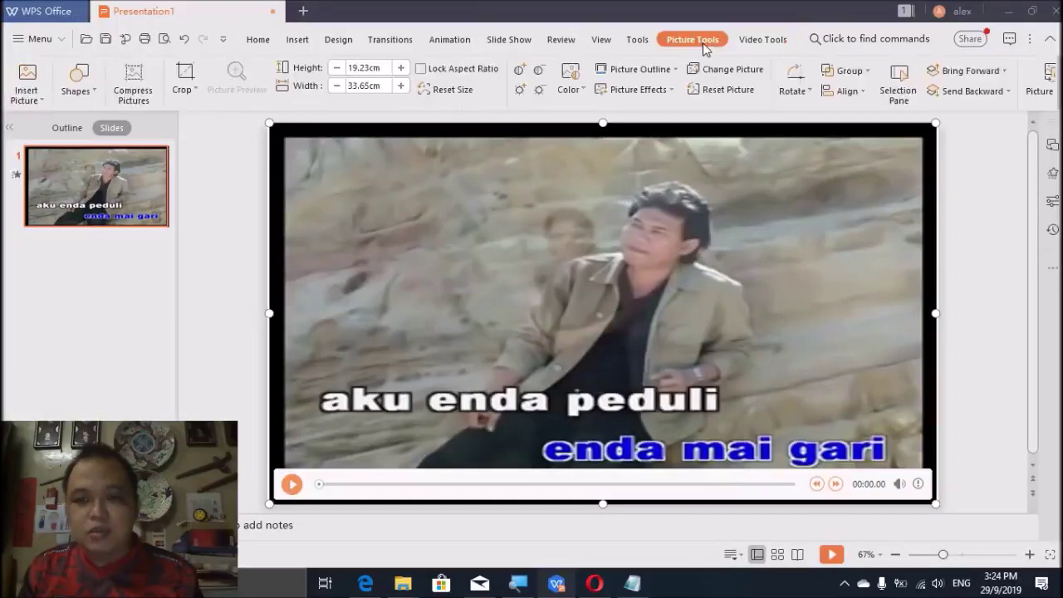
pyautogui.click(1009, 93)
# Send the video to the back and make the 'Inserting Video' title orange at 96 pt
pyautogui.click(997, 129)
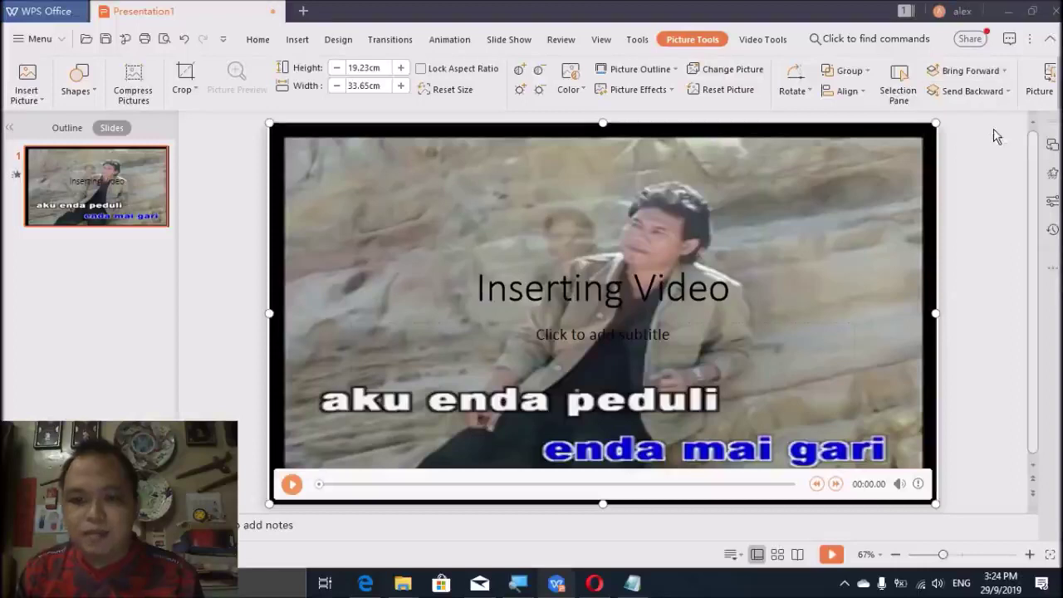
pyautogui.click(604, 287)
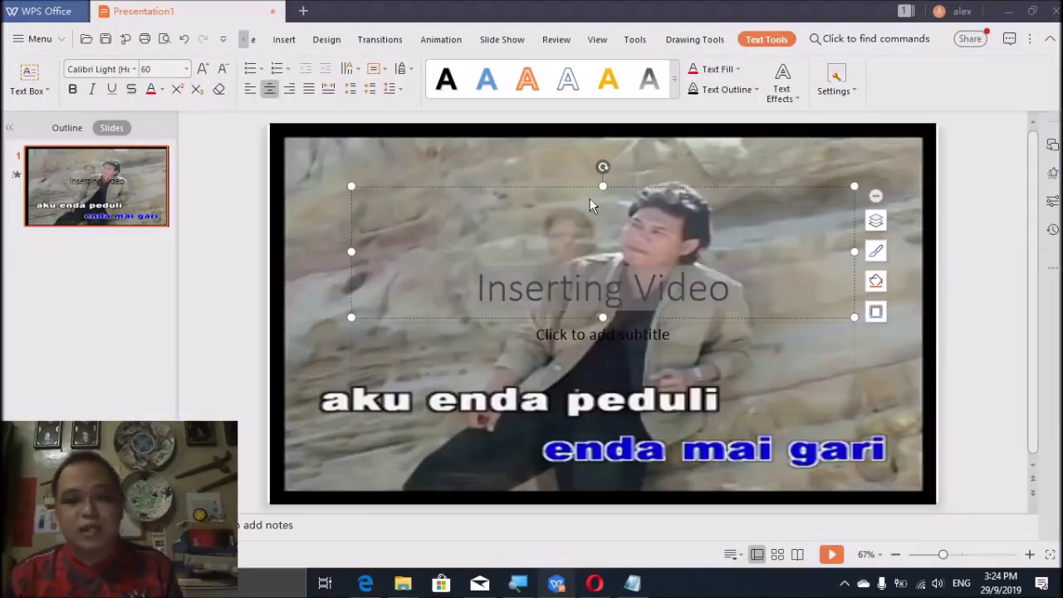
pyautogui.click(526, 81)
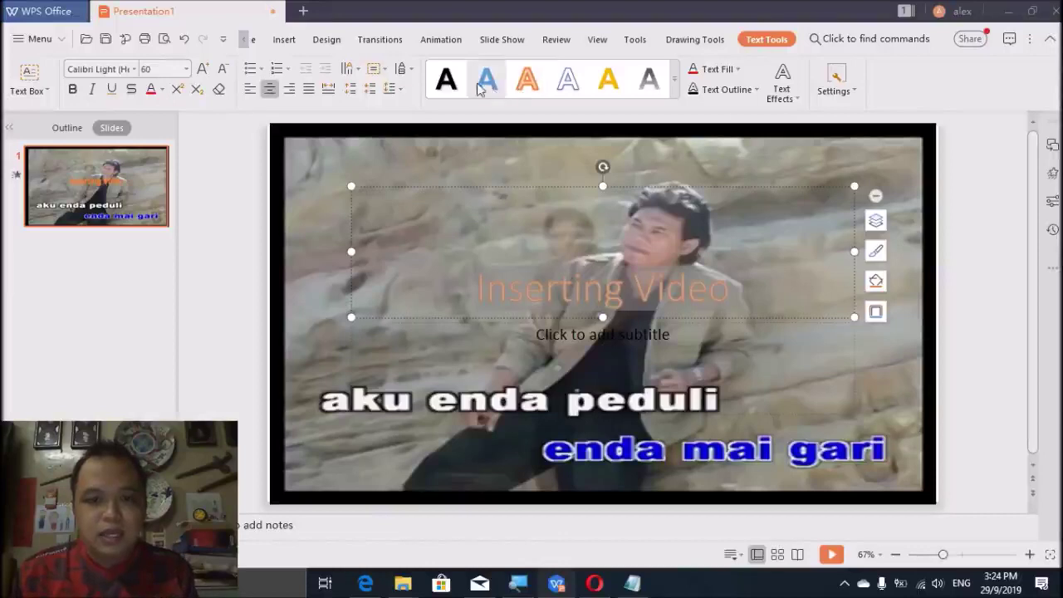
pyautogui.click(202, 69)
pyautogui.click(202, 69)
pyautogui.click(202, 69)
pyautogui.click(202, 69)
pyautogui.click(202, 69)
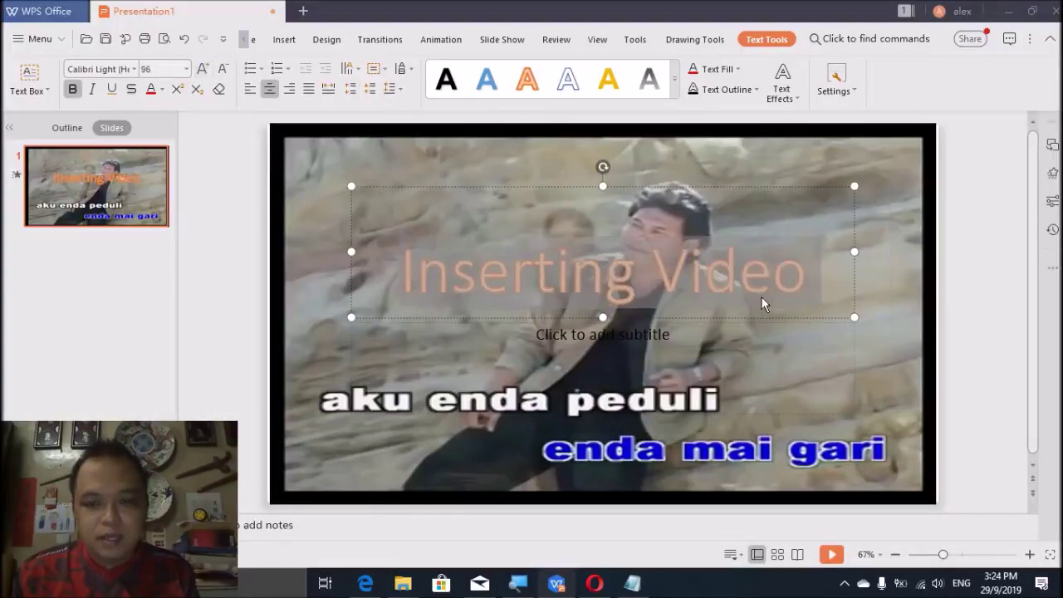
pyautogui.click(978, 278)
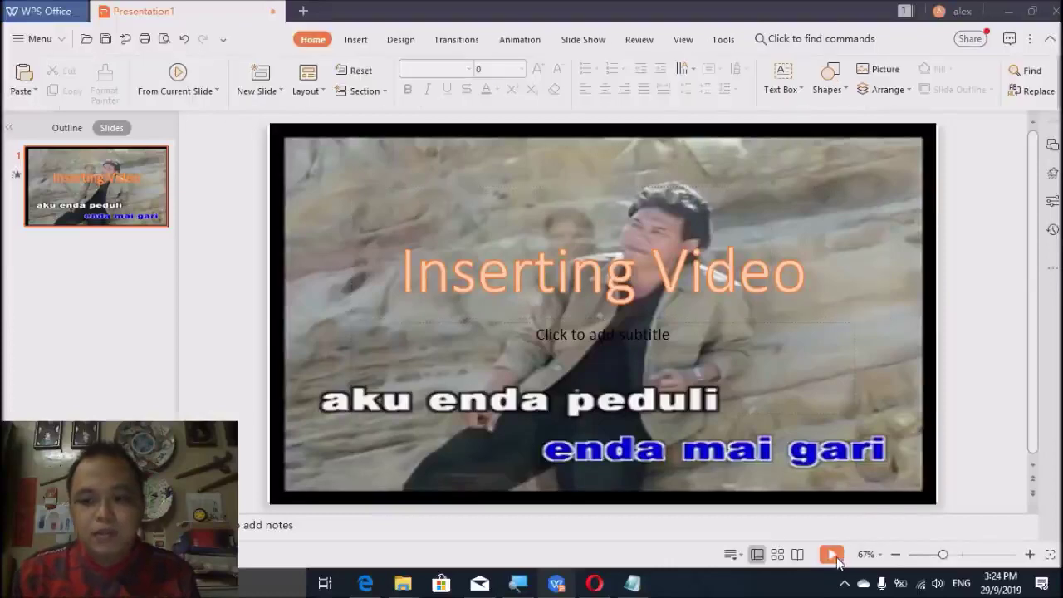
pyautogui.click(831, 555)
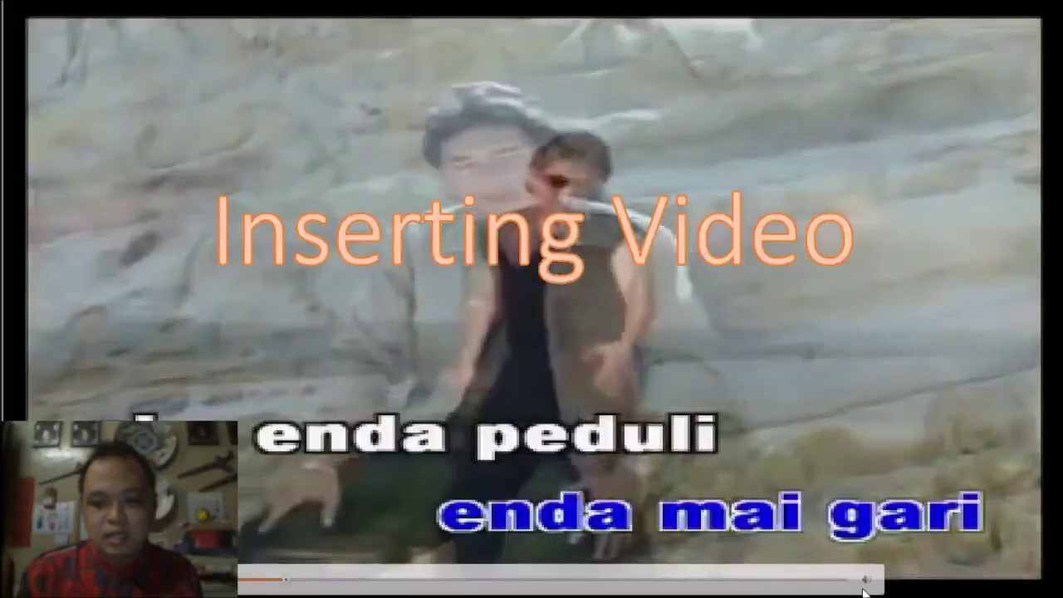
pyautogui.moveTo(868, 573)
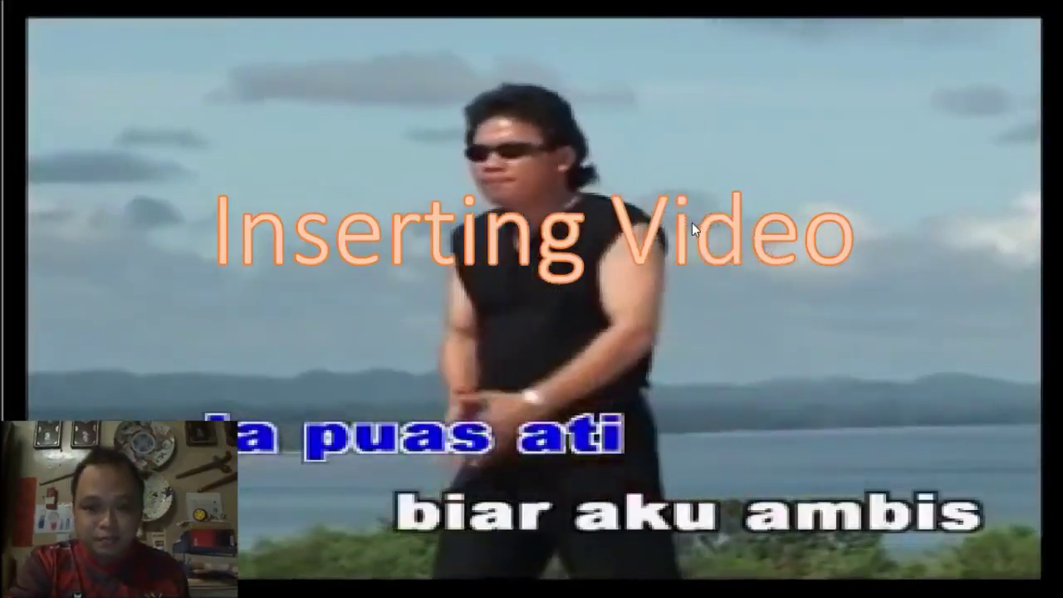
pyautogui.press('Escape')
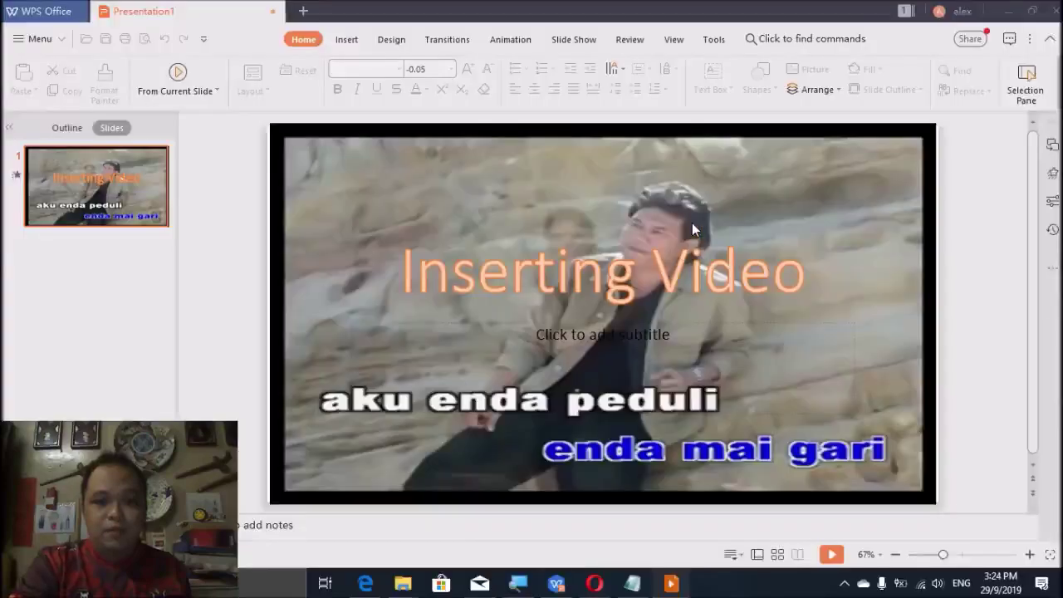
pyautogui.click(535, 173)
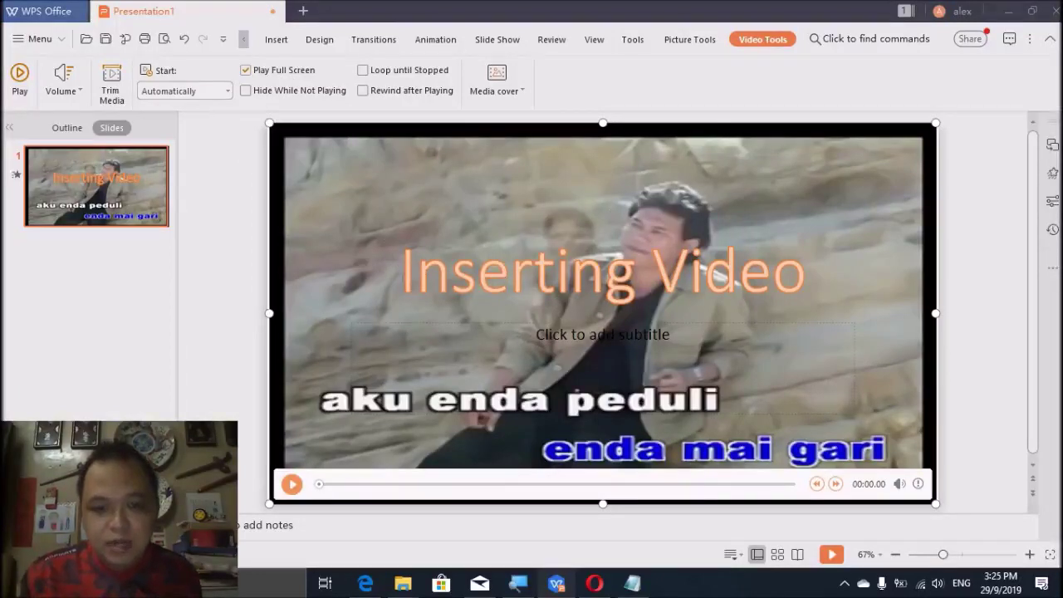
# Mute the video's volume and confirm the silent playback in a slide show preview
pyautogui.click(833, 555)
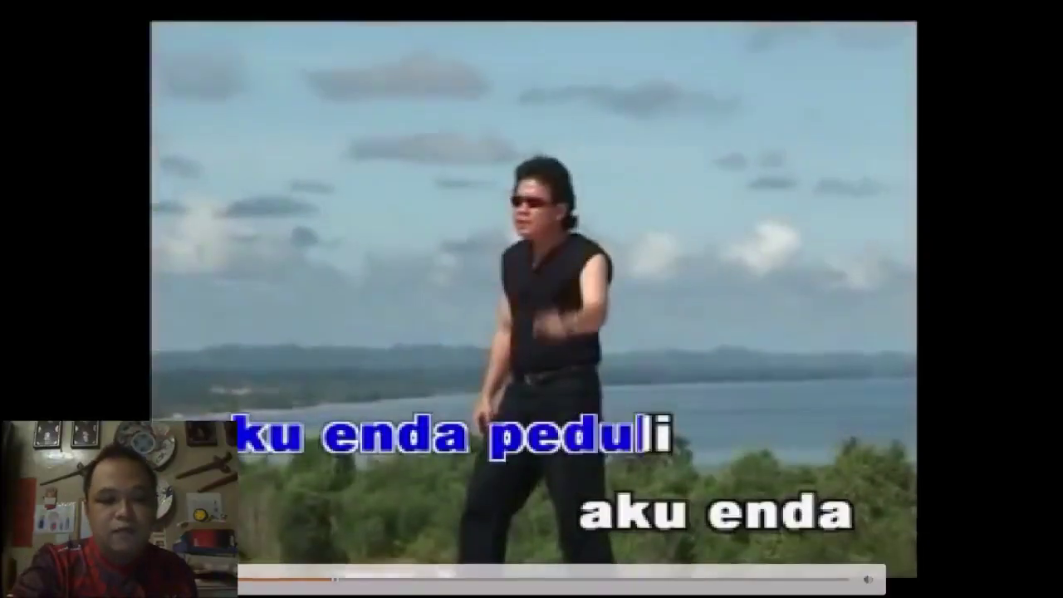
pyautogui.press('Escape')
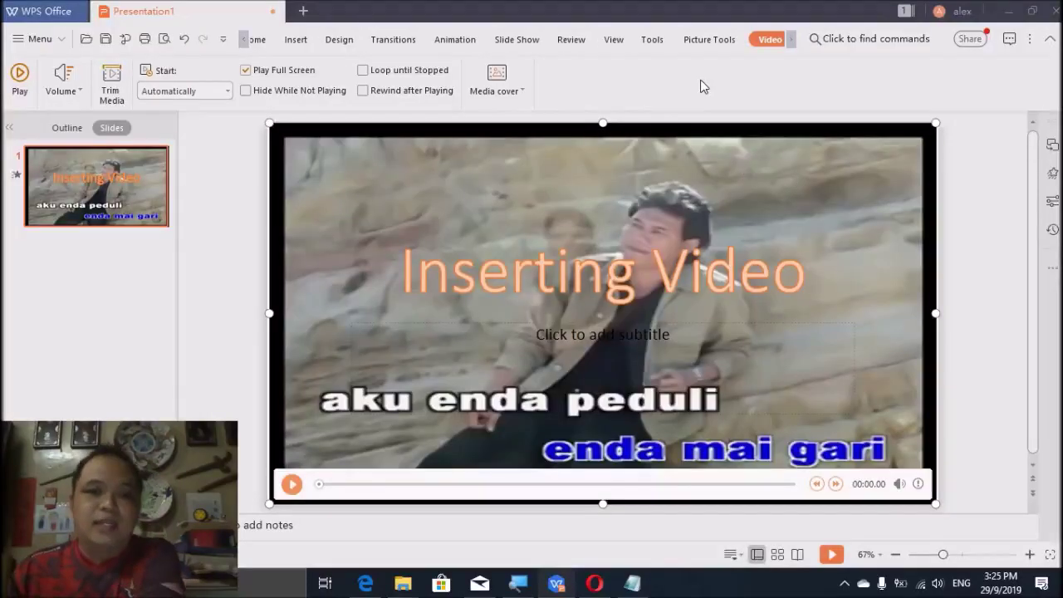
pyautogui.click(70, 96)
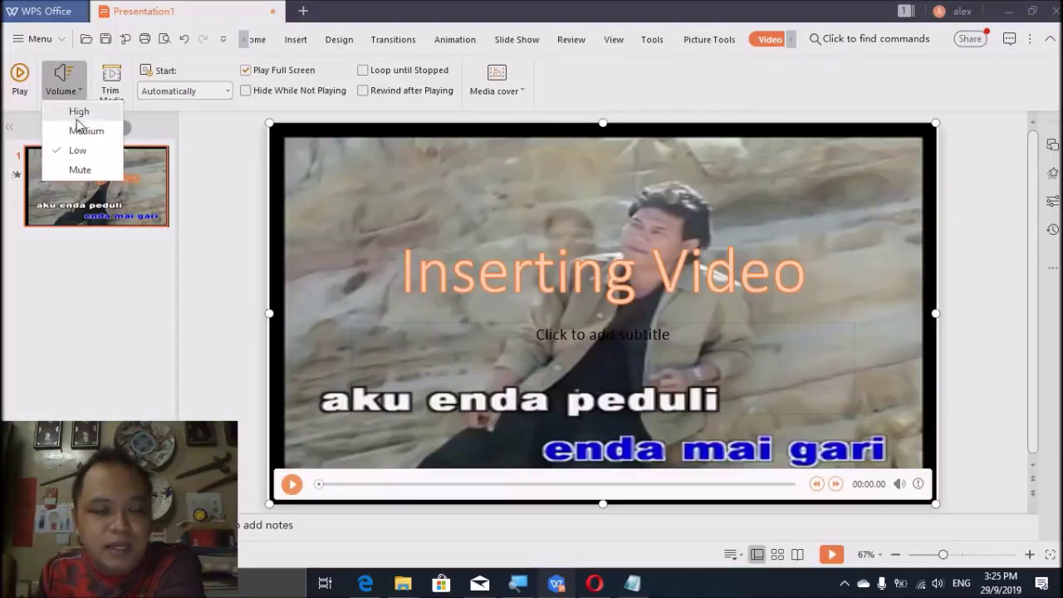
pyautogui.click(75, 170)
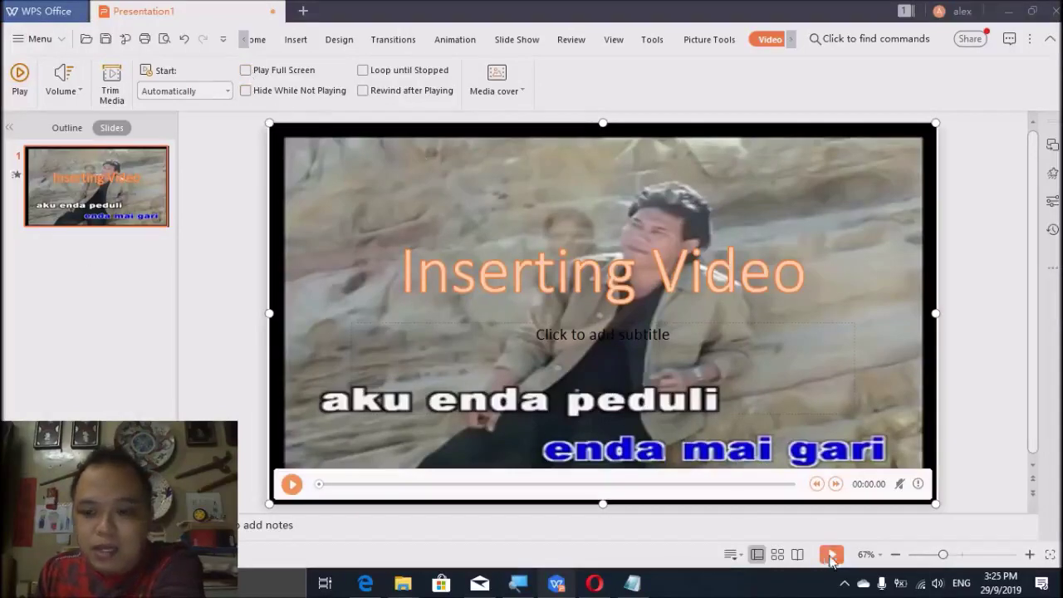
pyautogui.click(843, 551)
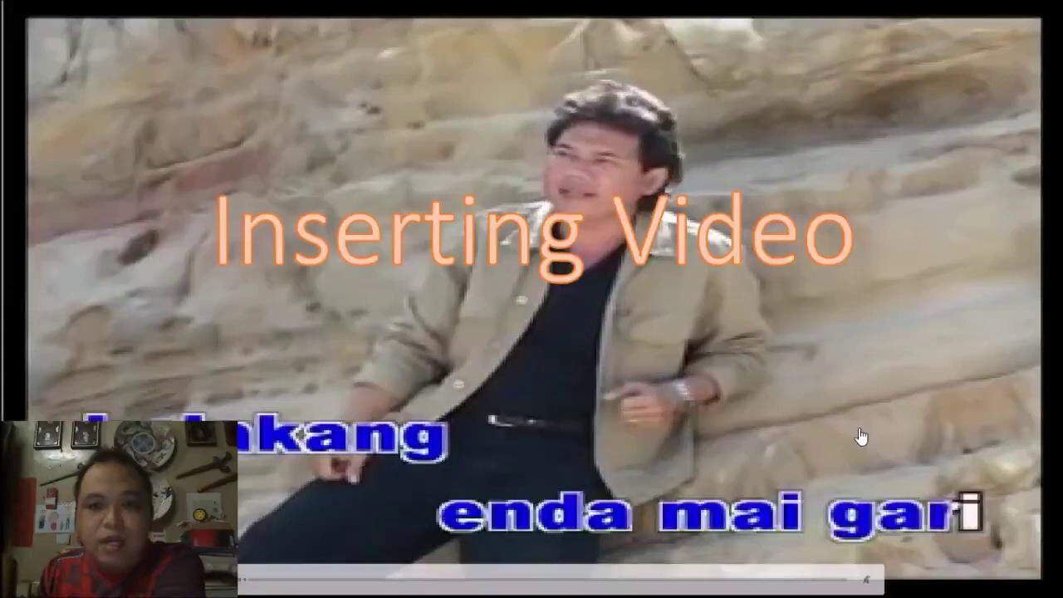
pyautogui.press('Escape')
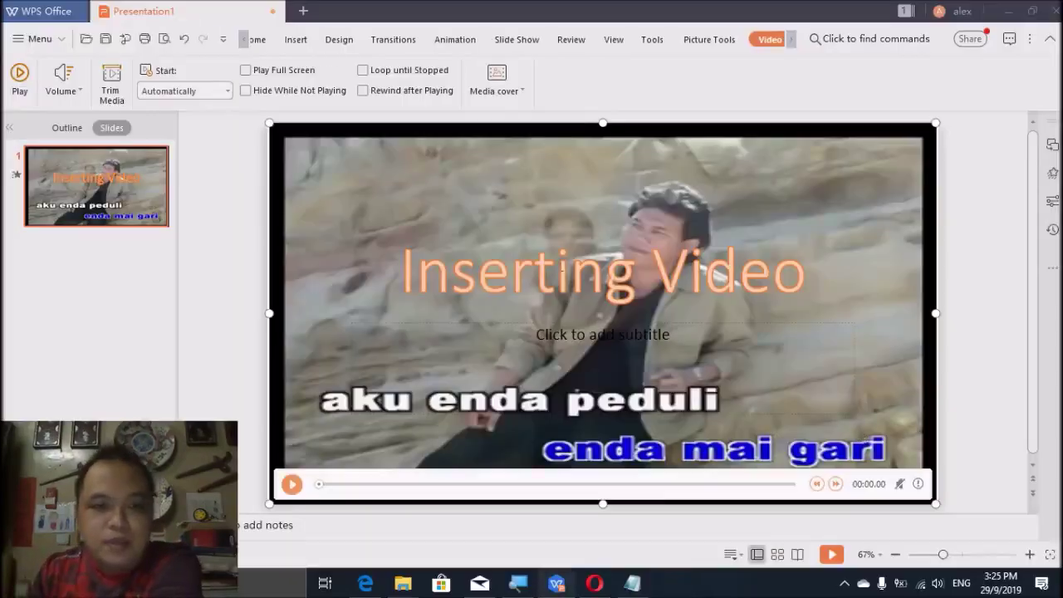
# Insert an audio file as a speaker icon below the title and preview it in Slide Show
pyautogui.click(295, 40)
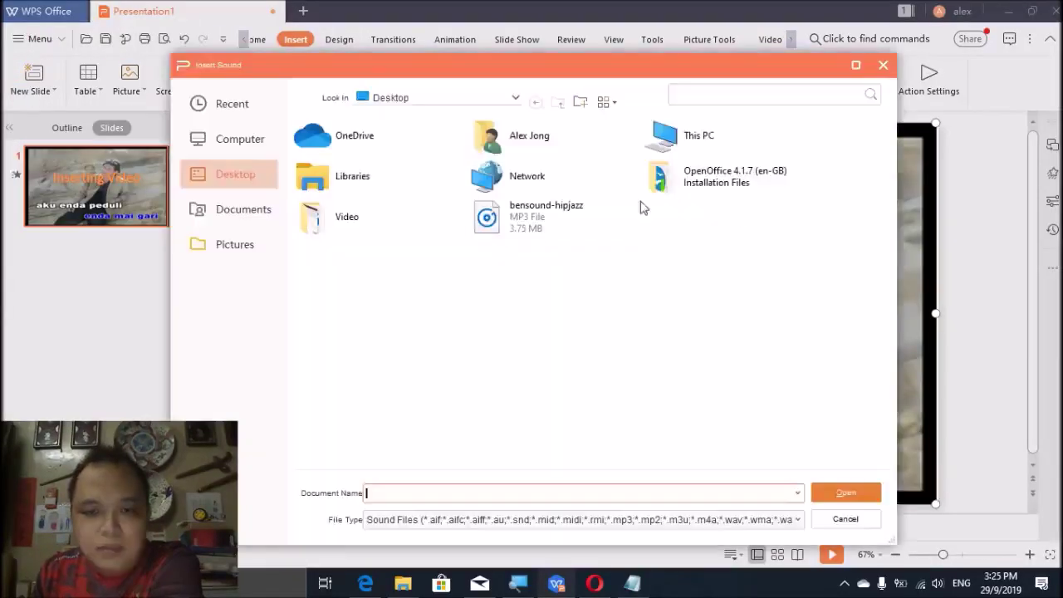
pyautogui.doubleClick(542, 216)
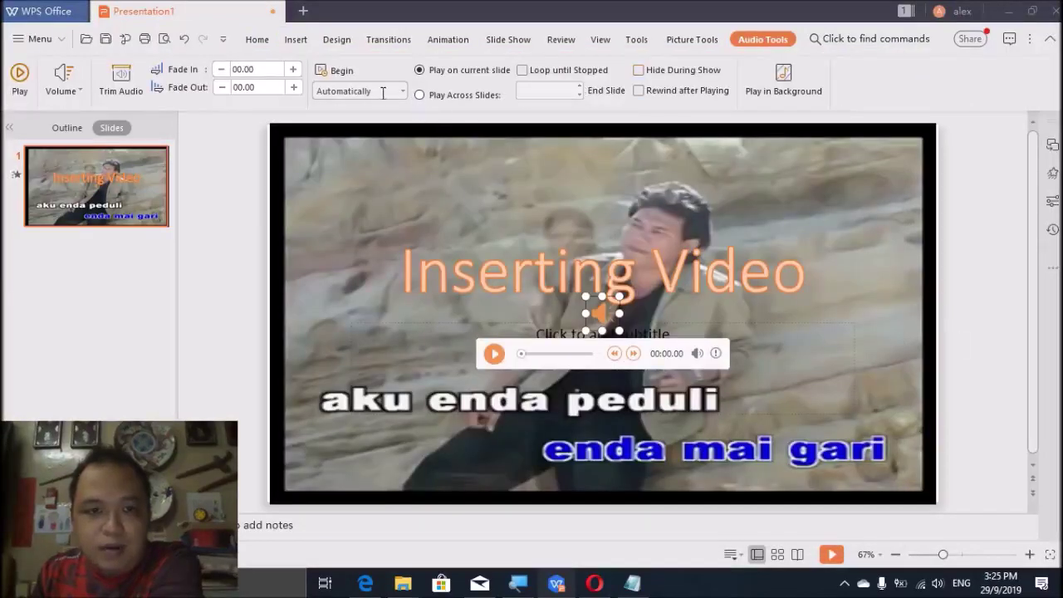
pyautogui.click(832, 555)
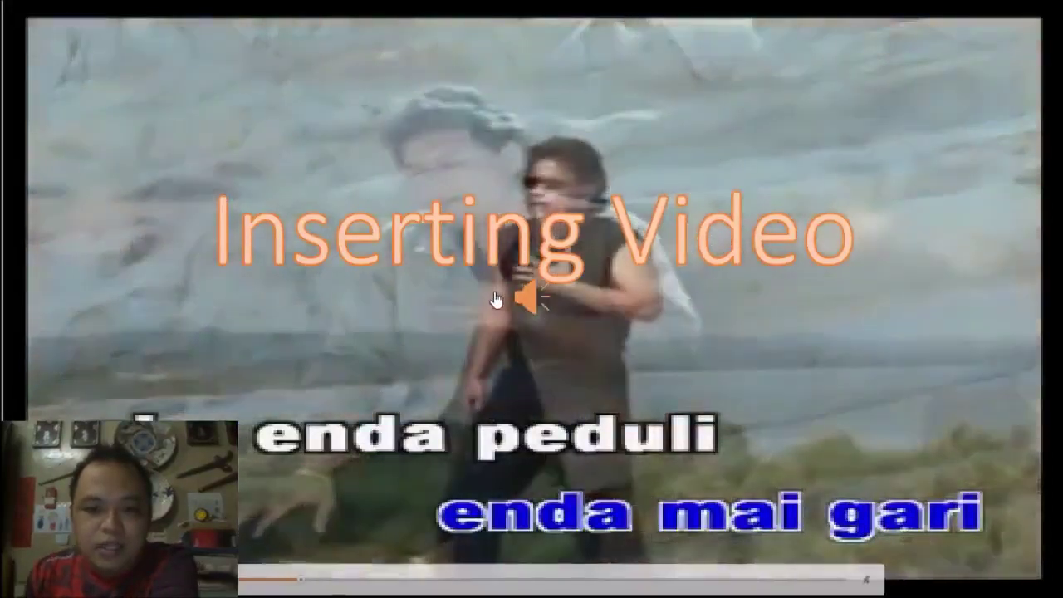
pyautogui.press('Escape')
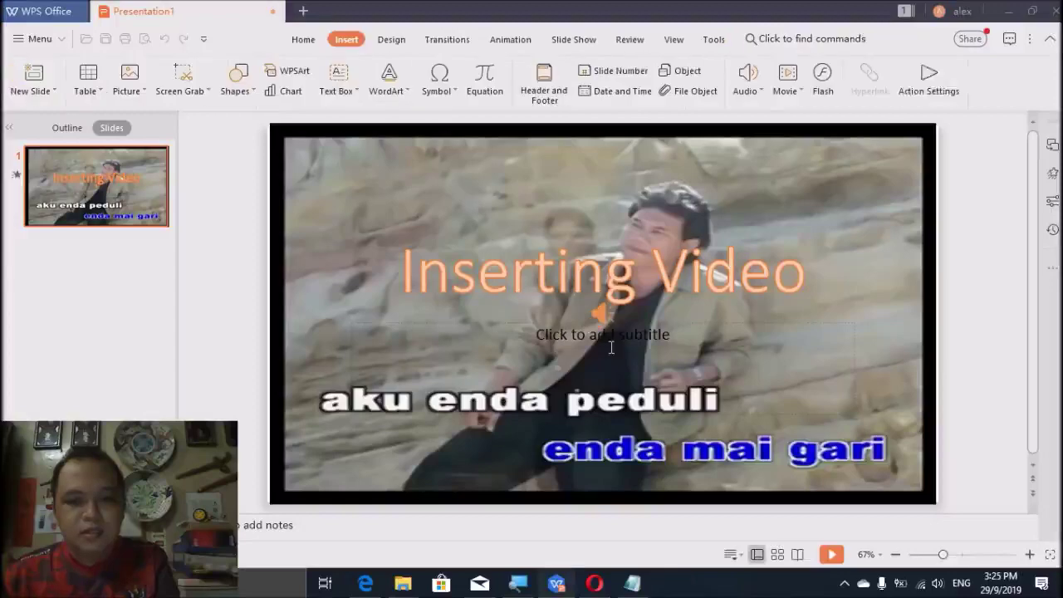
pyautogui.click(610, 314)
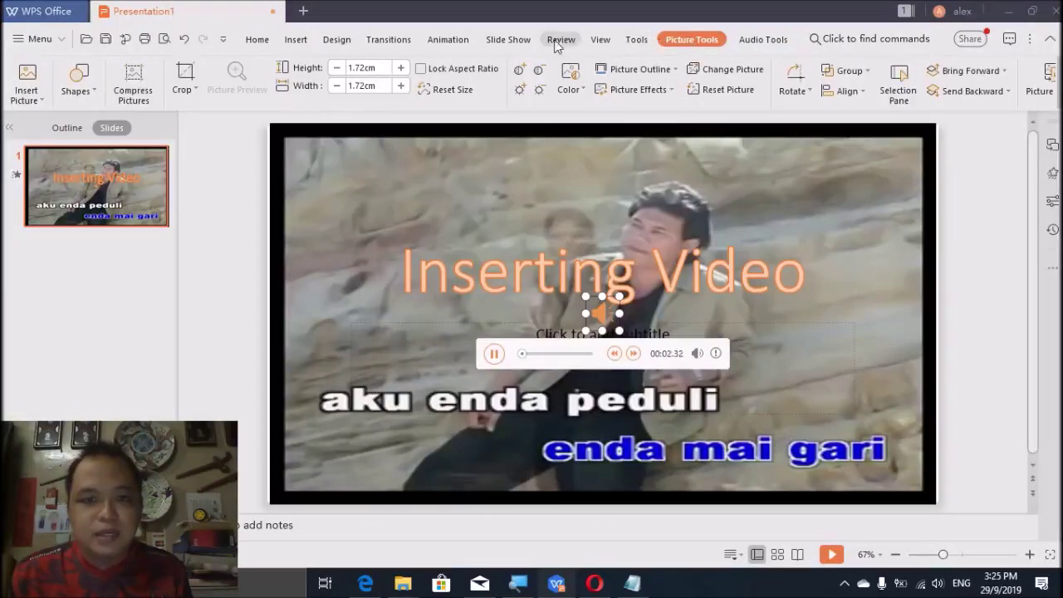
pyautogui.click(428, 37)
# Set the bensound-hipjazz audio animation to start With Previous and preview the synced slide show
pyautogui.click(486, 178)
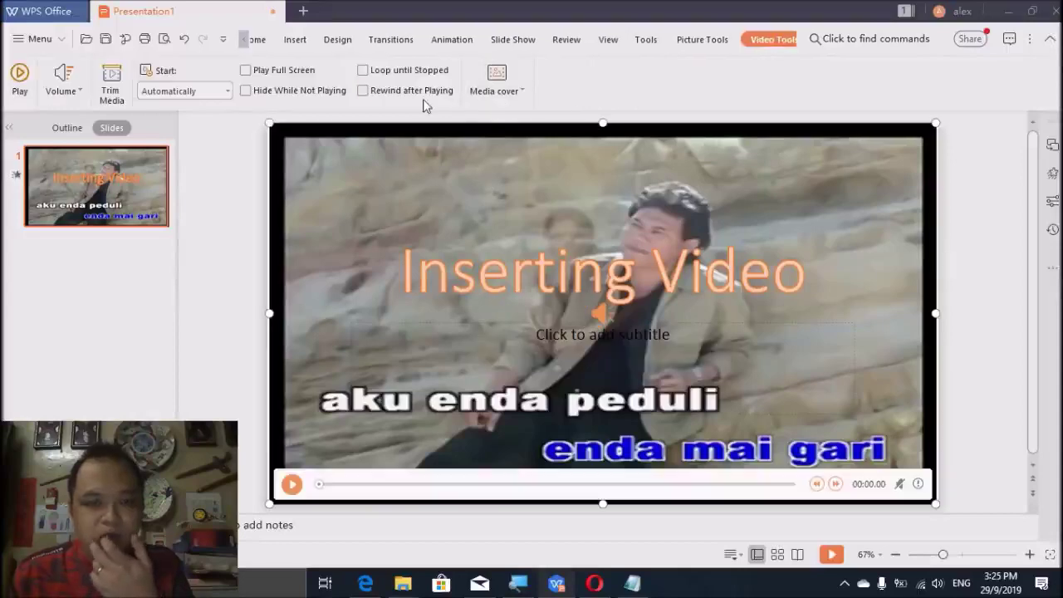
pyautogui.click(448, 42)
pyautogui.click(604, 83)
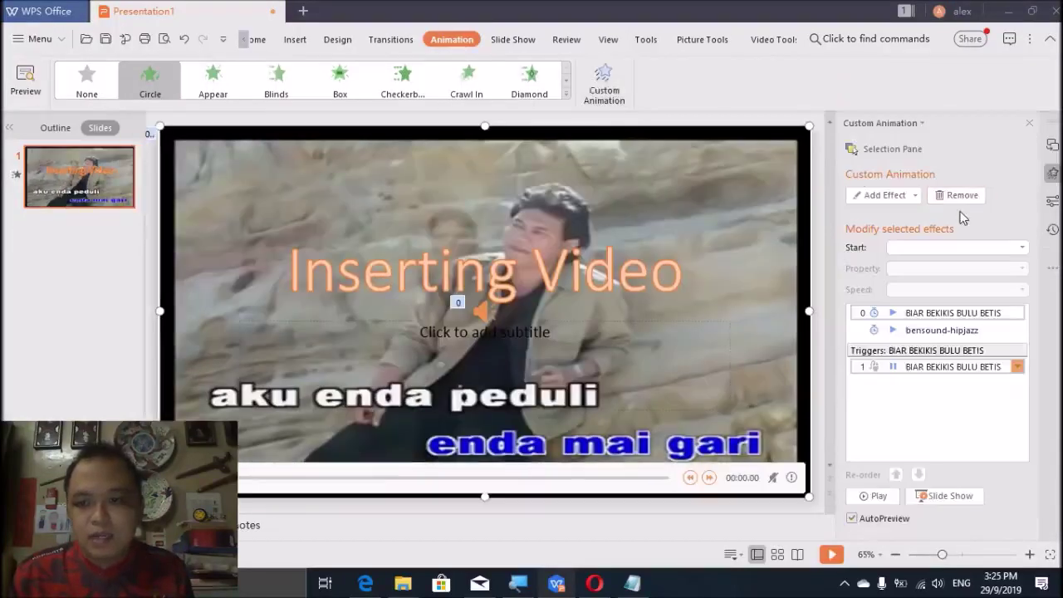
pyautogui.click(978, 330)
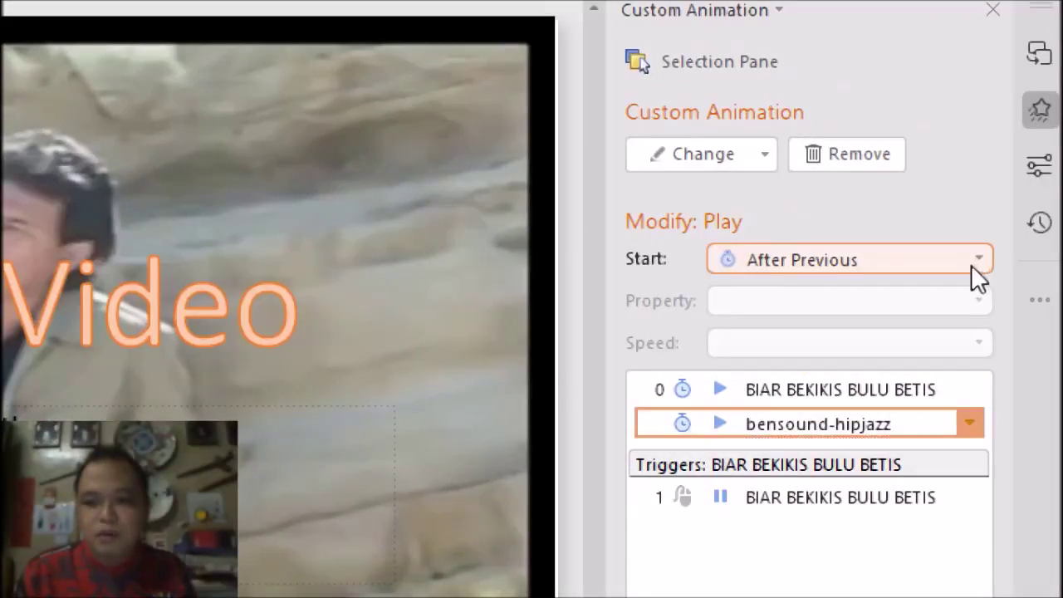
pyautogui.click(972, 262)
pyautogui.click(879, 316)
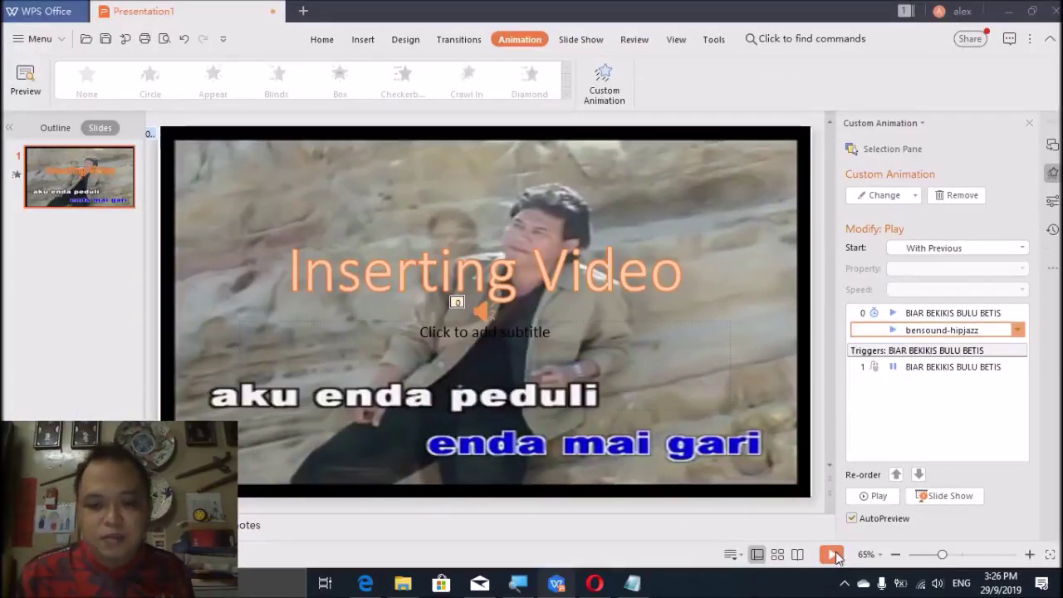
pyautogui.click(834, 555)
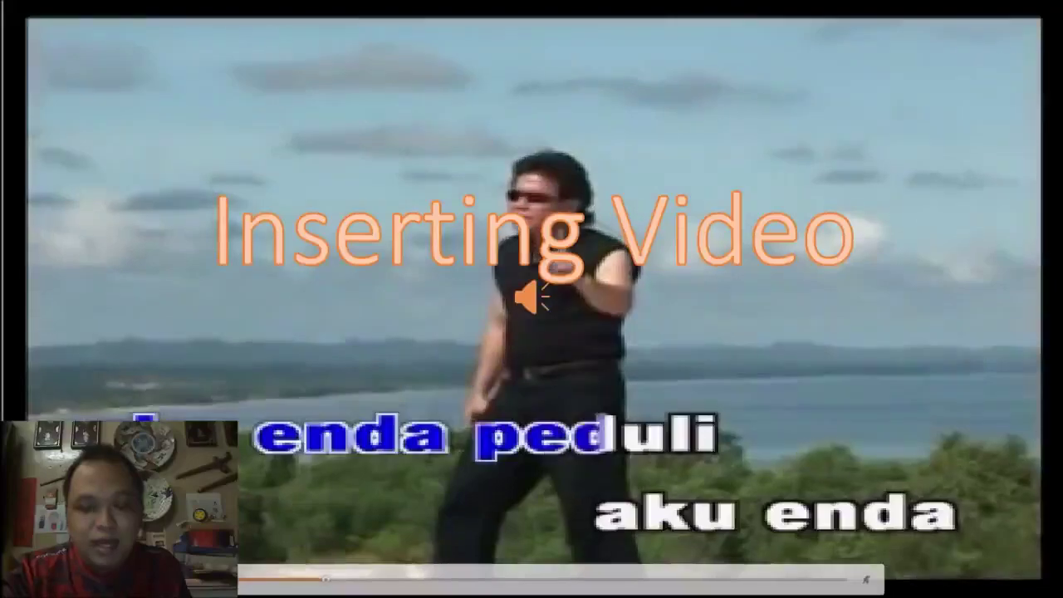
pyautogui.press('Escape')
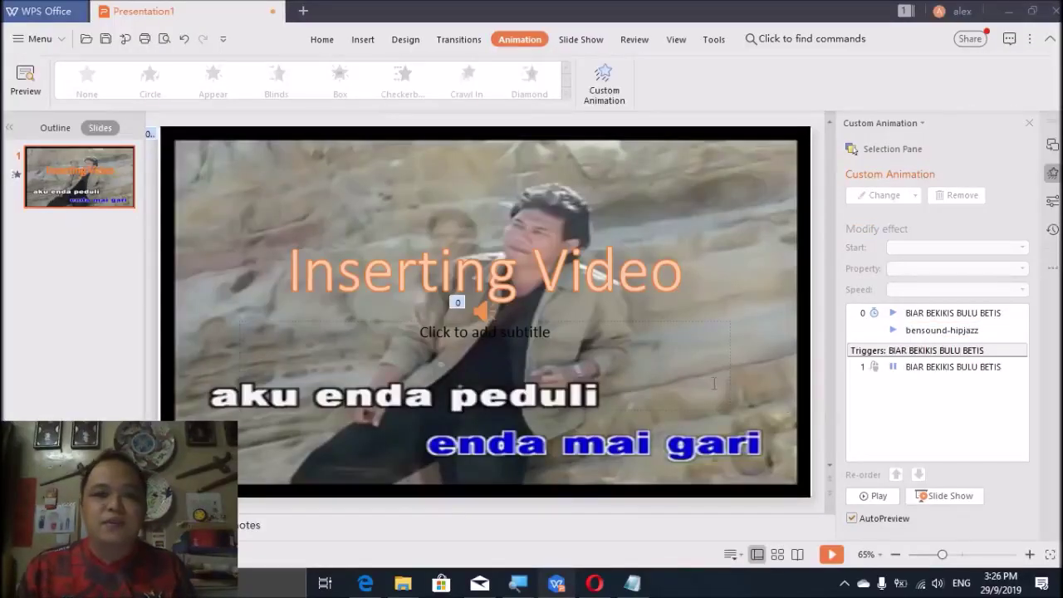
pyautogui.moveTo(706, 306)
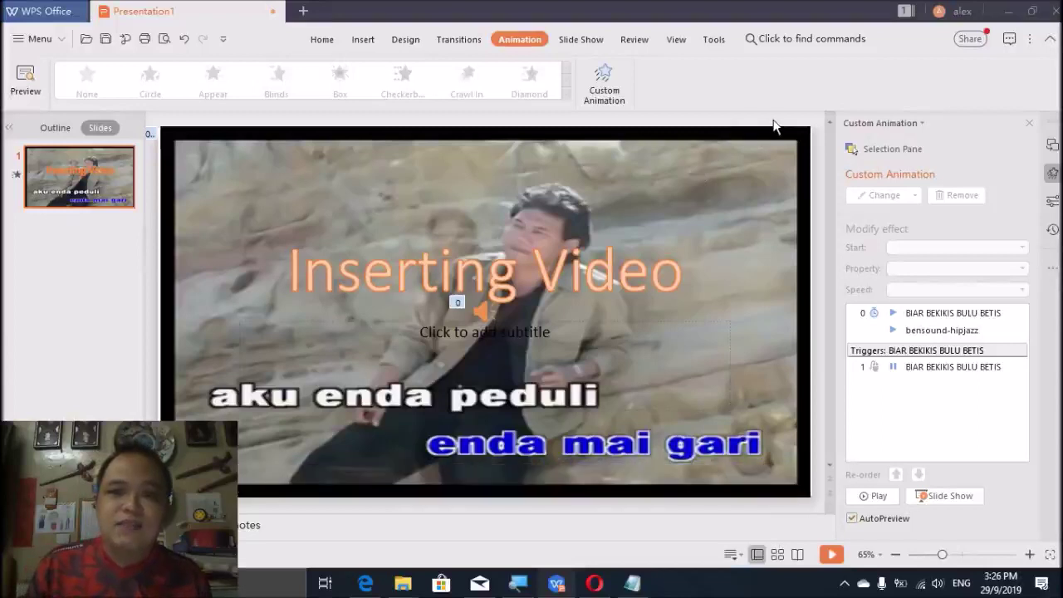